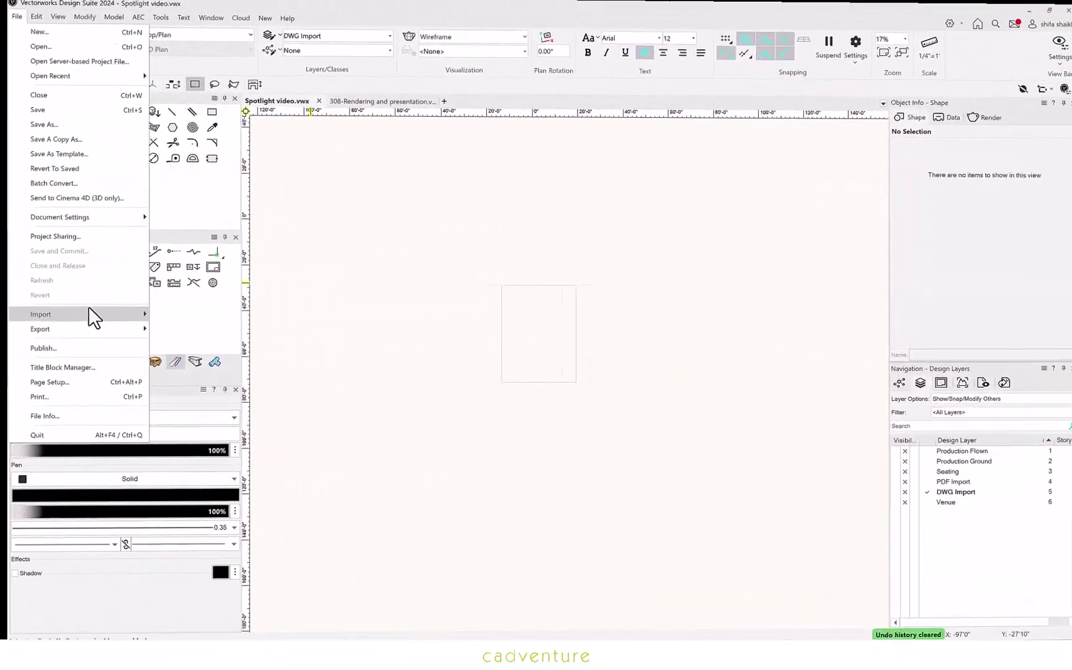
Import SmallVenue2024.dwg as a reference on the DWG Import layer, keeping its detected inch units.
{"action": "mouse_move", "coordinate": [88, 314]}
{"action": "left_click", "coordinate": [215, 14]}
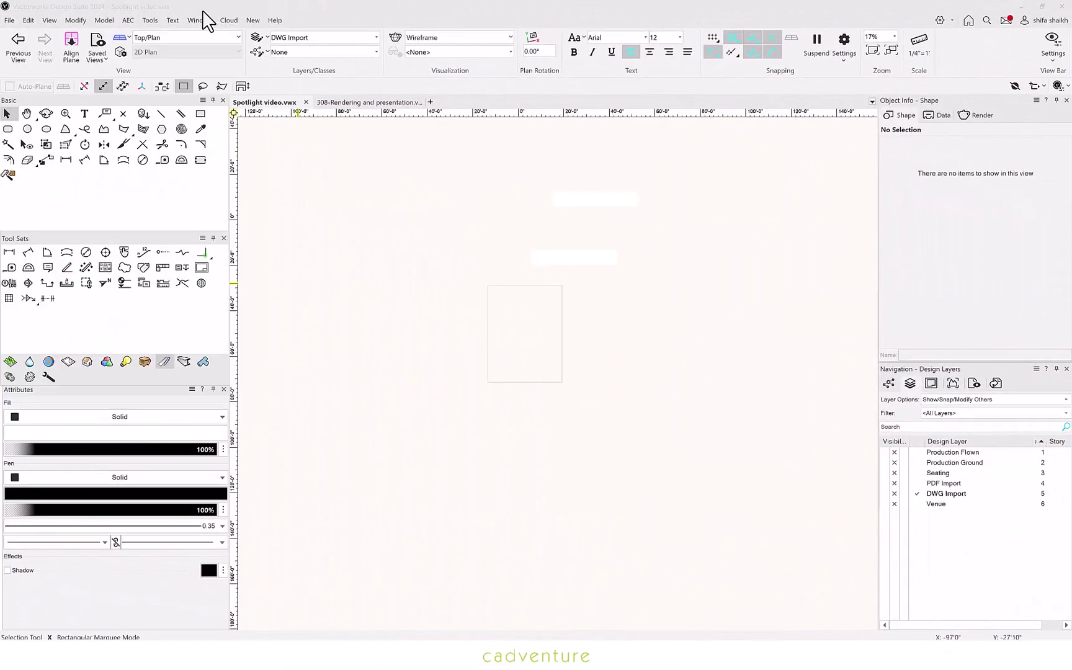
{"action": "left_click", "coordinate": [605, 274]}
{"action": "left_click", "coordinate": [700, 423]}
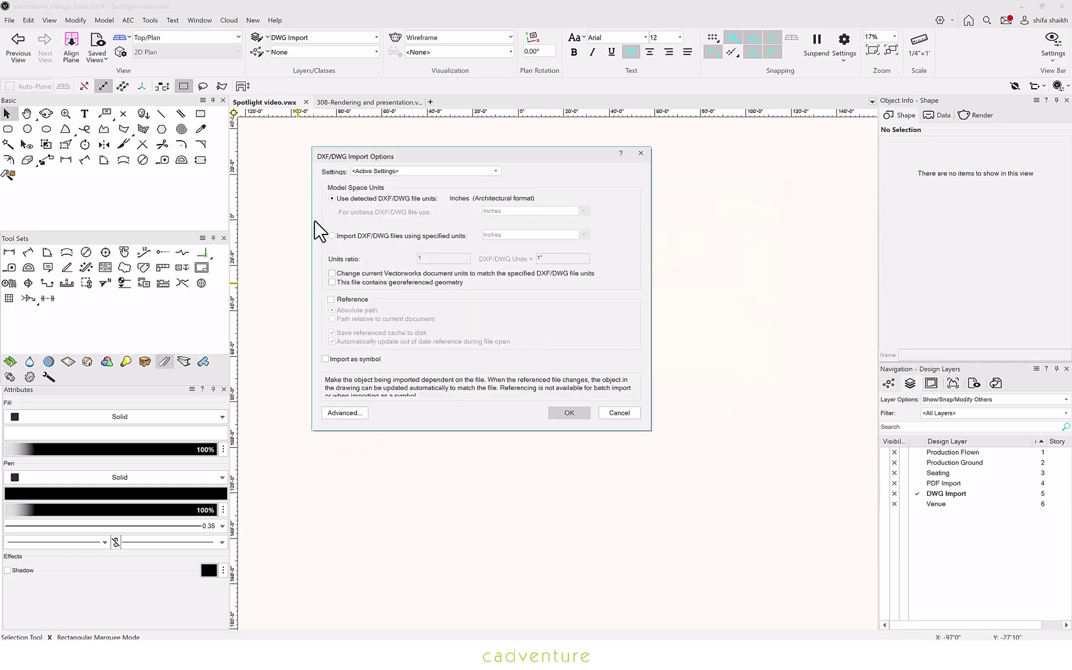
{"action": "left_click", "coordinate": [332, 299]}
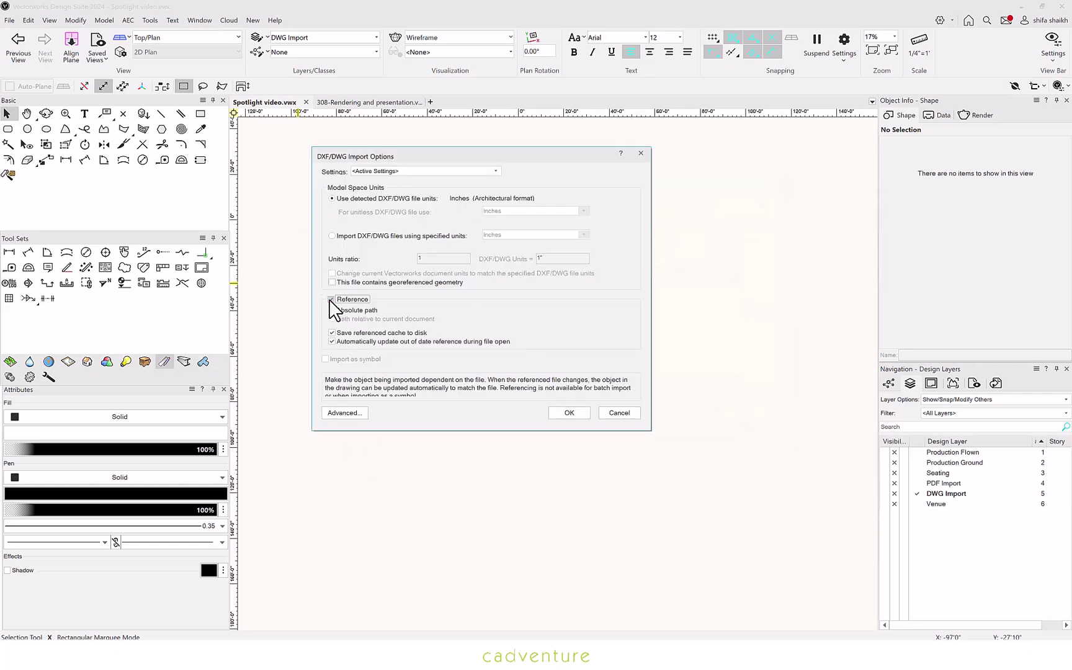
{"action": "left_click", "coordinate": [332, 235]}
{"action": "left_click", "coordinate": [562, 234]}
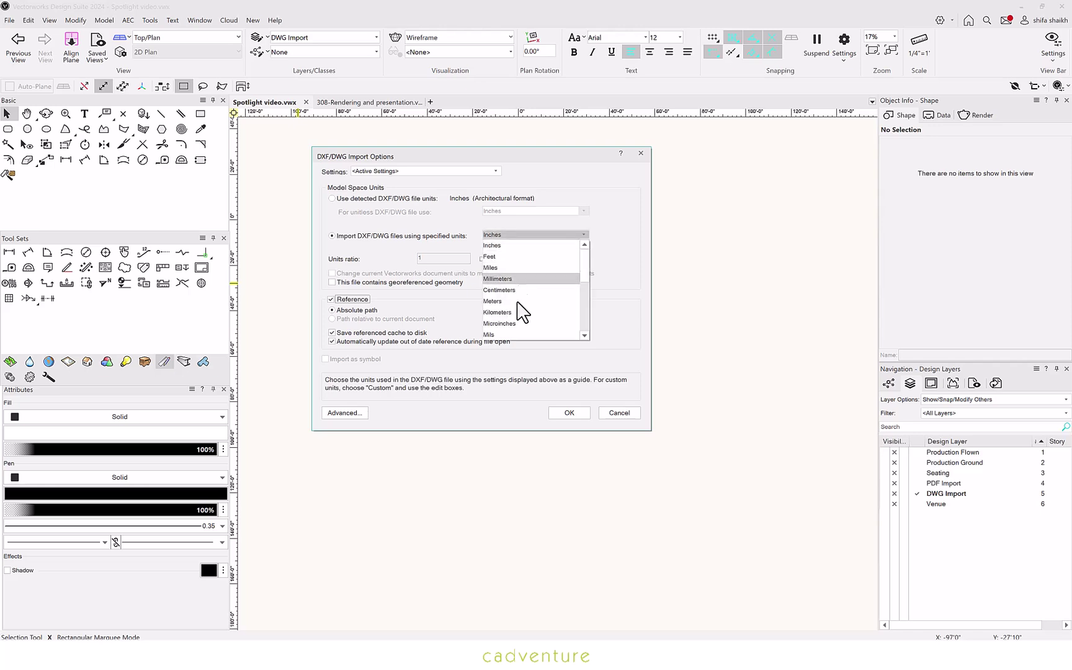
{"action": "left_click", "coordinate": [332, 199]}
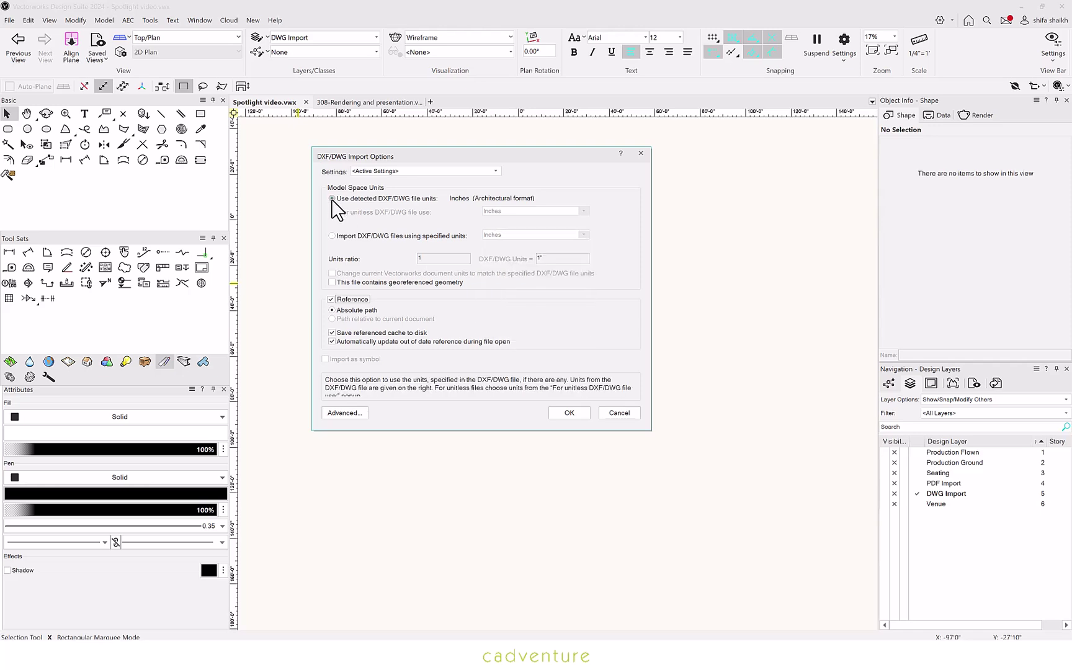
{"action": "left_click", "coordinate": [569, 413]}
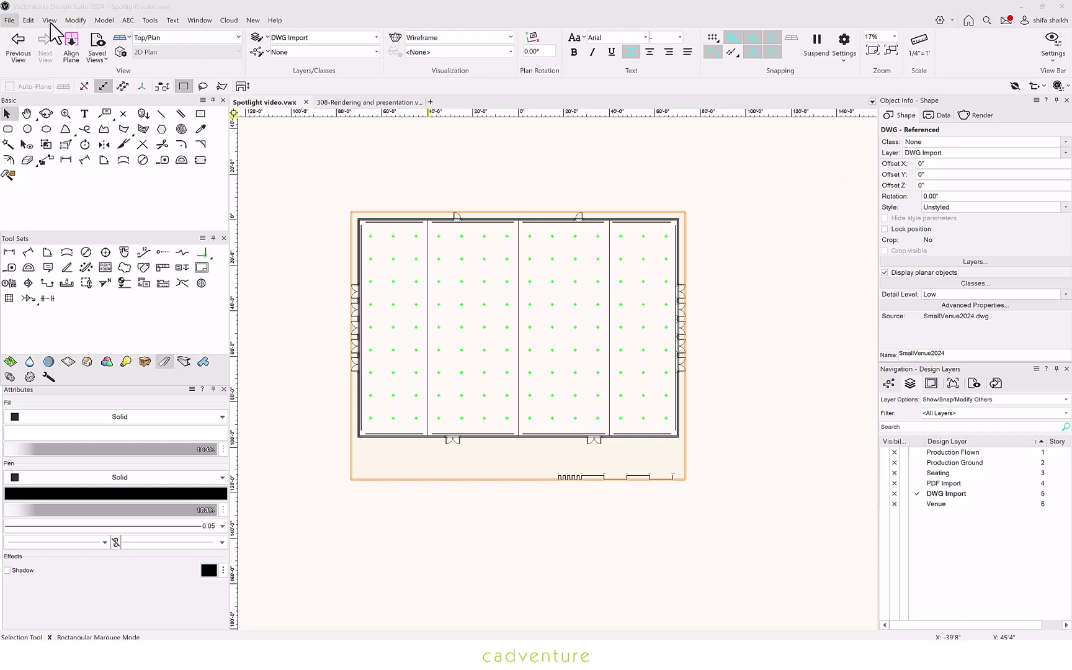
In Scale Objects, measure 10'0" between the scale bar's 10 and 20 marks and set 24'0" as the new distance.
{"action": "left_click", "coordinate": [75, 19]}
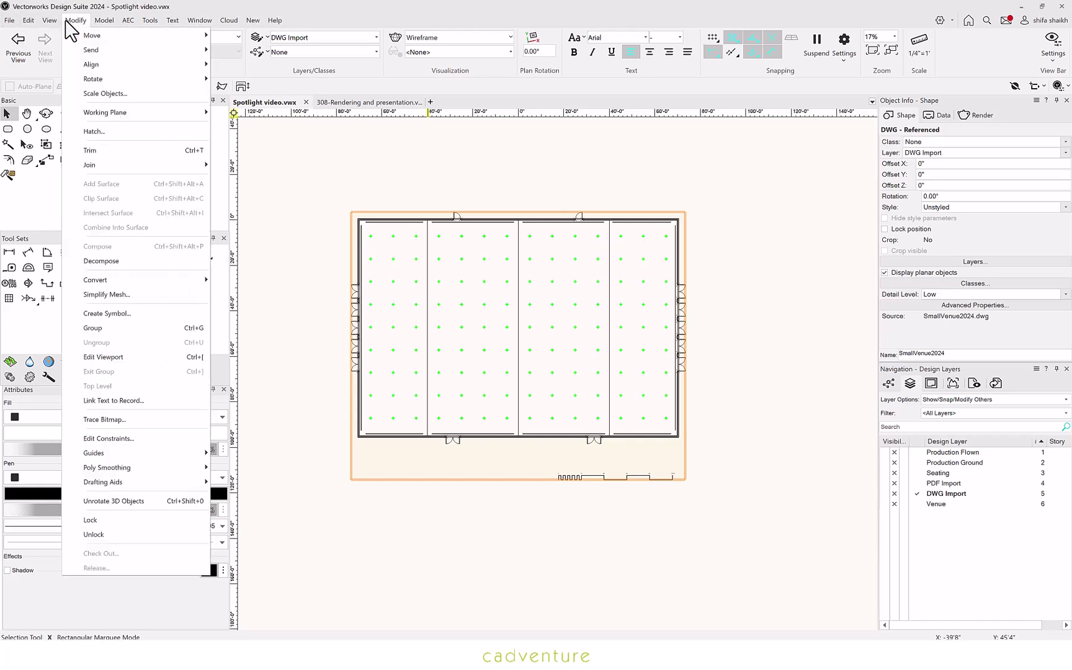
{"action": "left_click", "coordinate": [110, 93]}
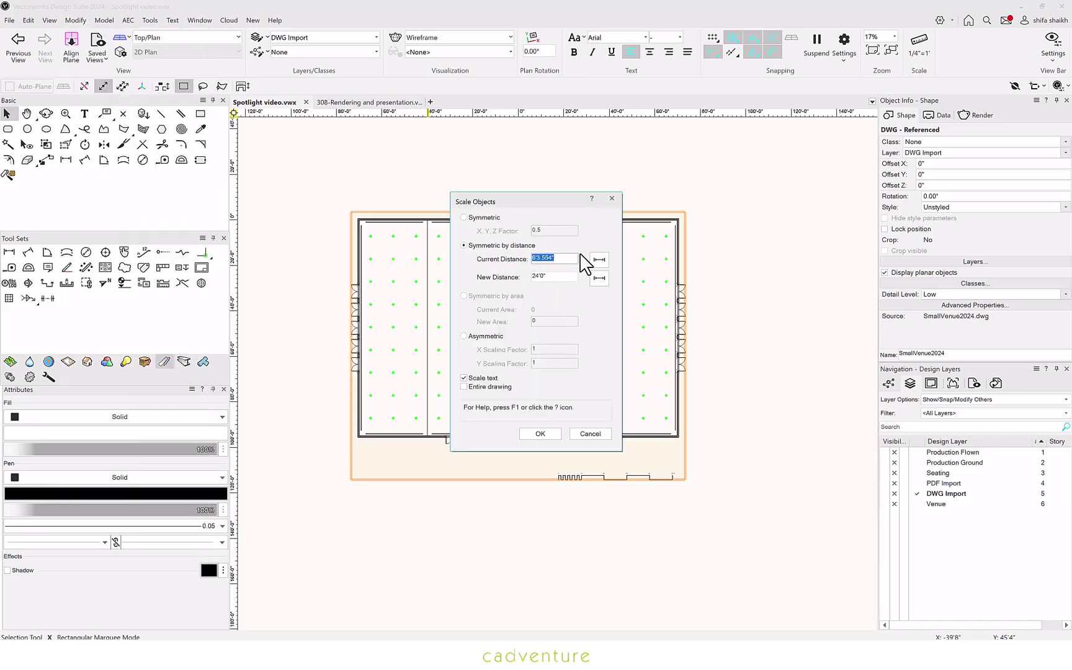
{"action": "left_click", "coordinate": [599, 259]}
{"action": "scroll", "coordinate": [622, 462], "scroll_direction": "up", "scroll_amount": 5}
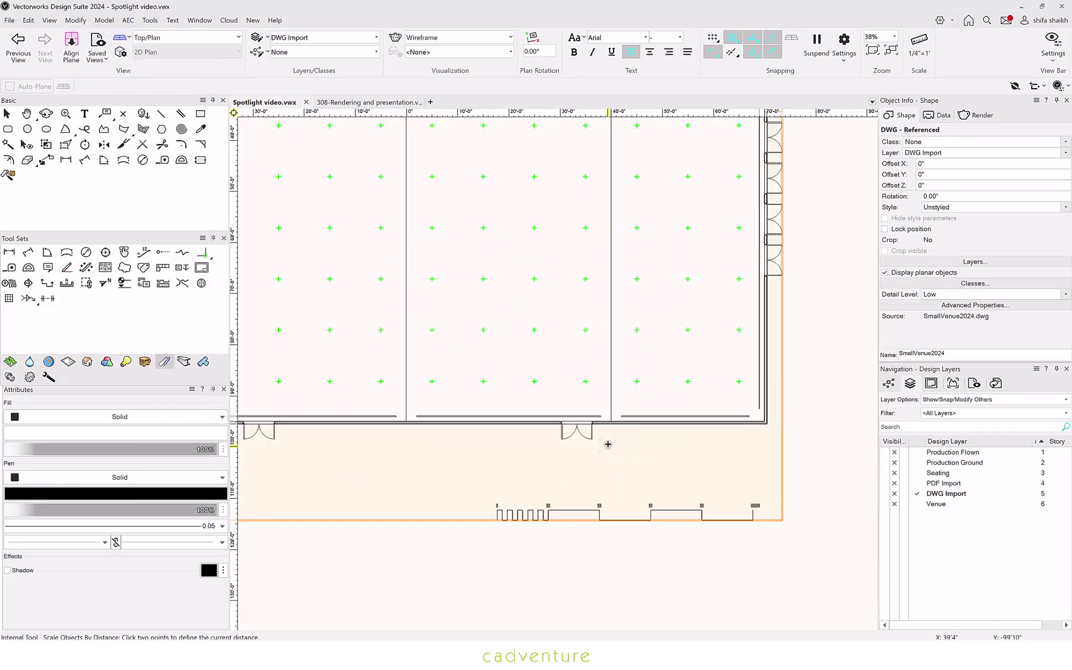
{"action": "scroll", "coordinate": [565, 433], "scroll_direction": "up", "scroll_amount": 3}
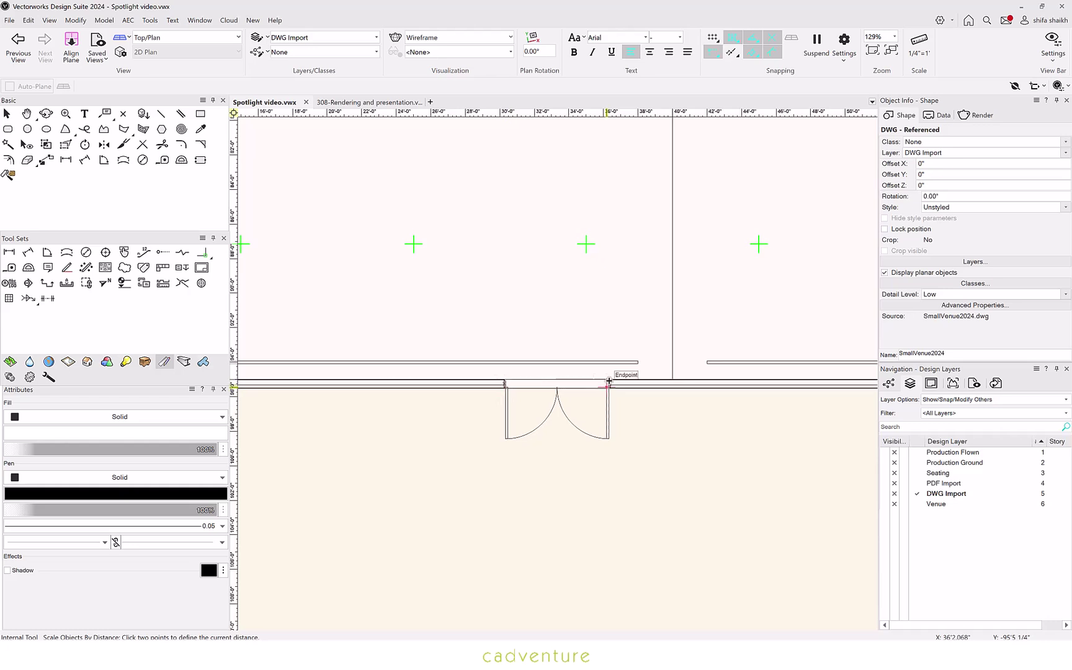
{"action": "scroll", "coordinate": [529, 301], "scroll_direction": "down", "scroll_amount": 6}
{"action": "scroll", "coordinate": [496, 391], "scroll_direction": "up", "scroll_amount": 6}
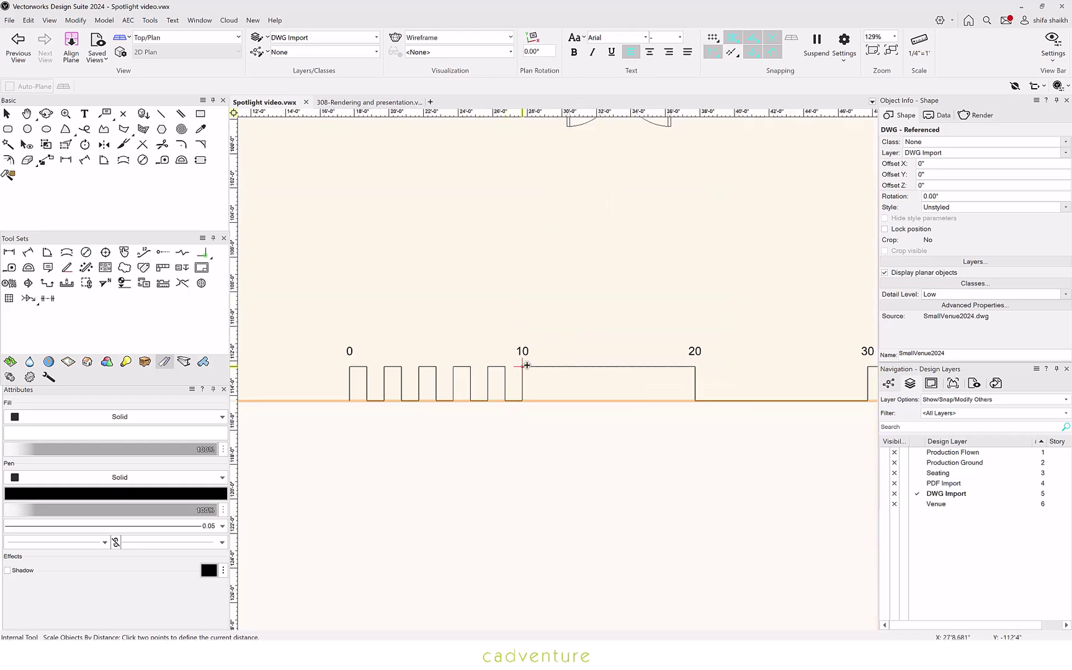
{"action": "left_click", "coordinate": [524, 366]}
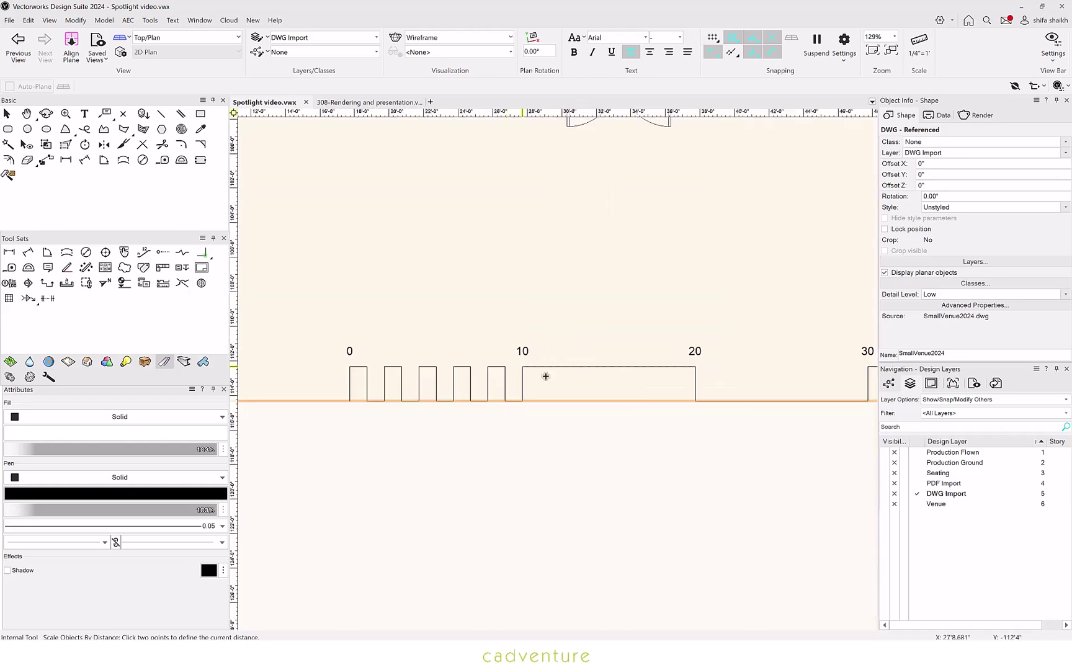
{"action": "left_click", "coordinate": [697, 366]}
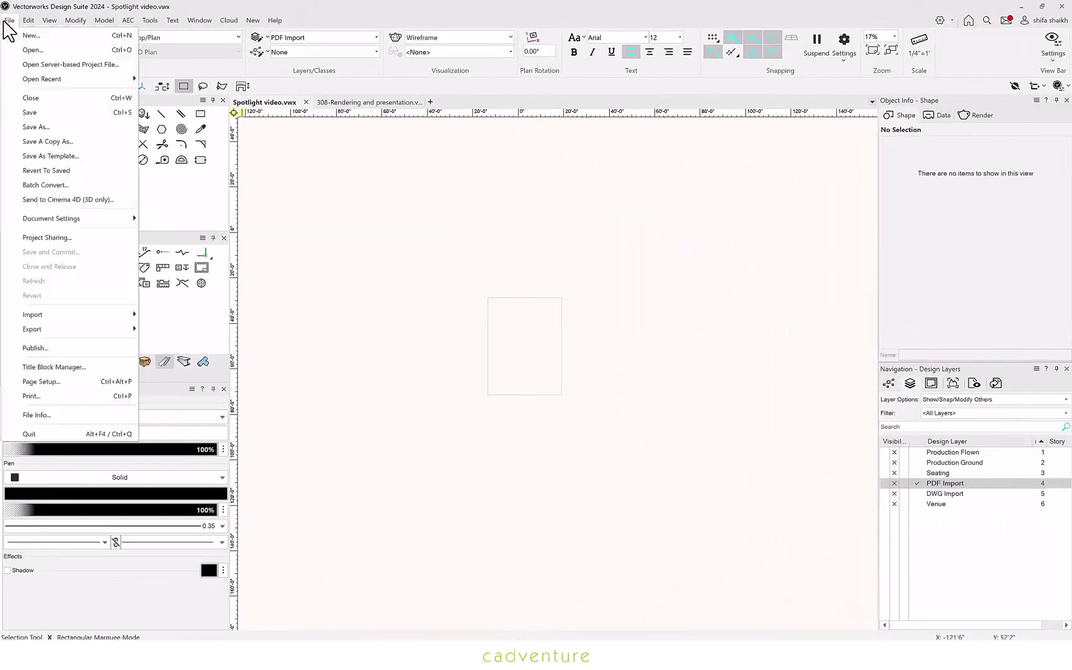
Import the napkin drawing PDF.
{"action": "mouse_move", "coordinate": [112, 315]}
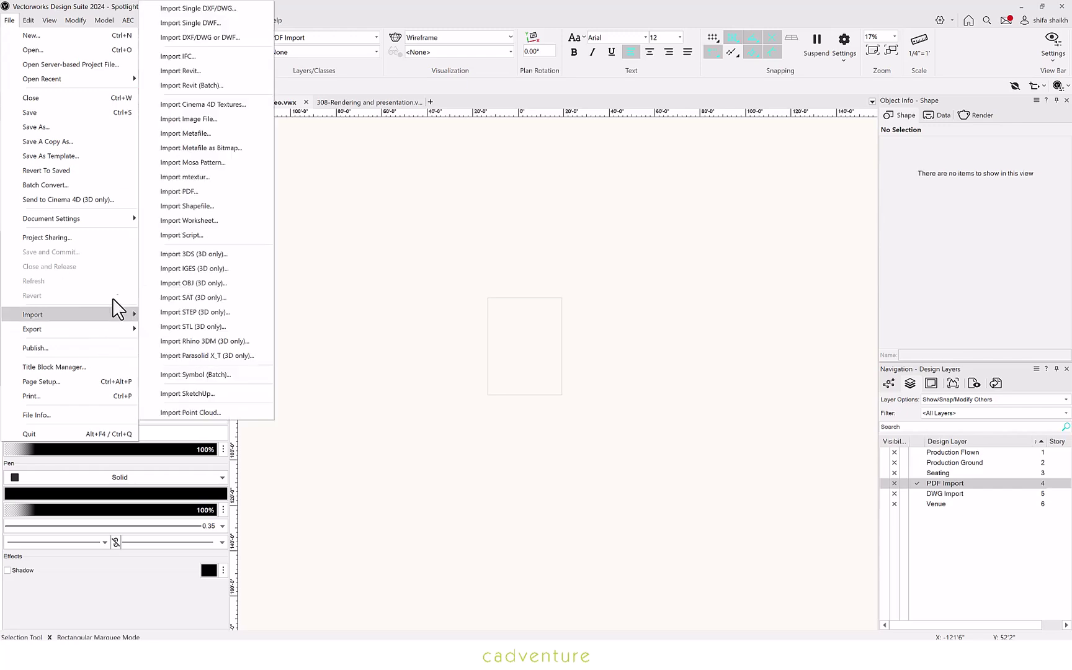
{"action": "left_click", "coordinate": [196, 194]}
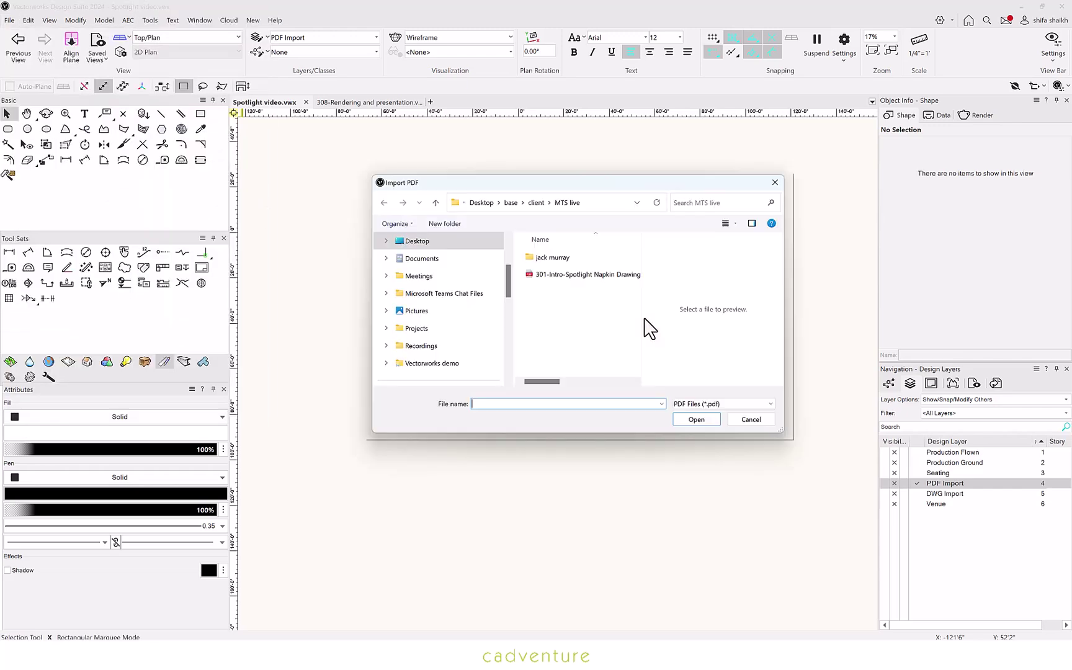
{"action": "left_click", "coordinate": [611, 275]}
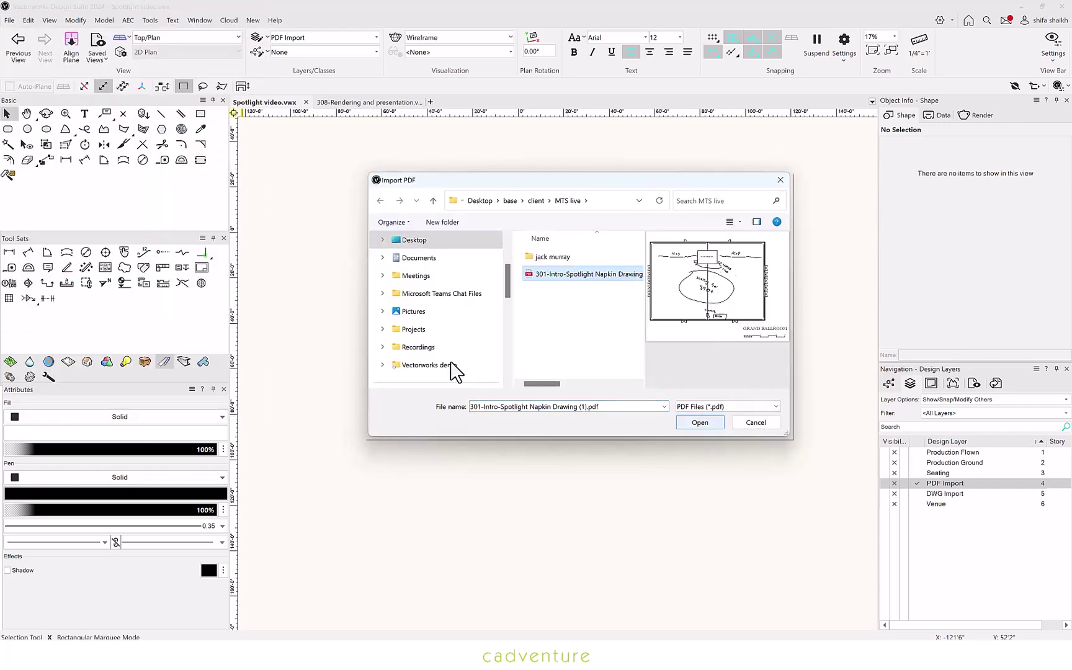
{"action": "key", "text": "Return"}
Open Scale Objects and choose scaling by a measured distance.
{"action": "left_click", "coordinate": [76, 19]}
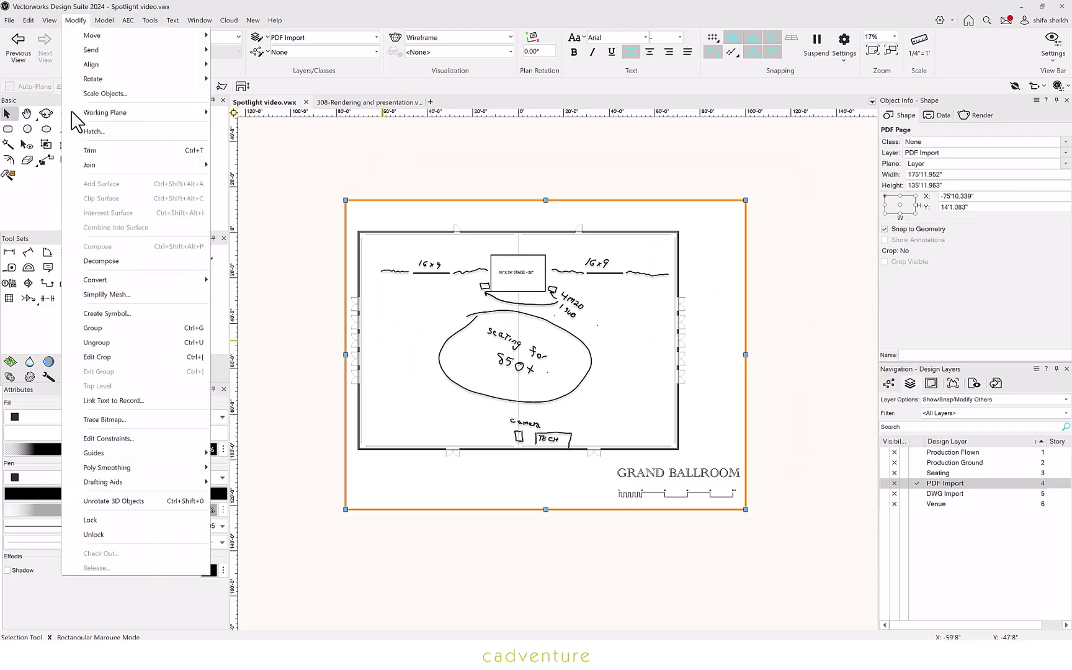
{"action": "left_click", "coordinate": [99, 95]}
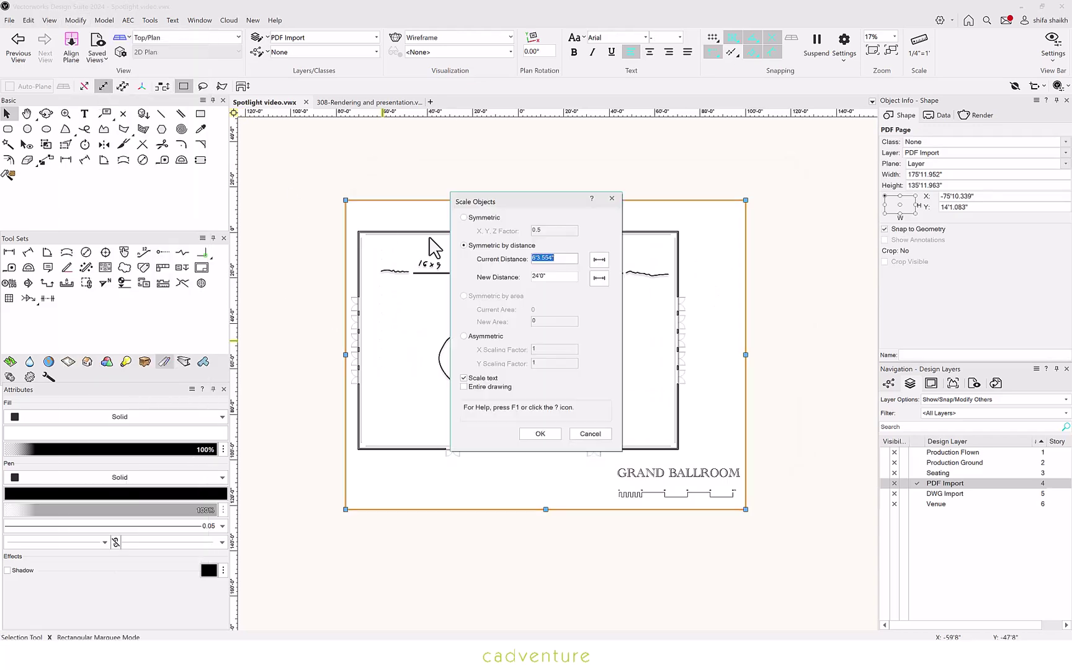
{"action": "left_click", "coordinate": [463, 246]}
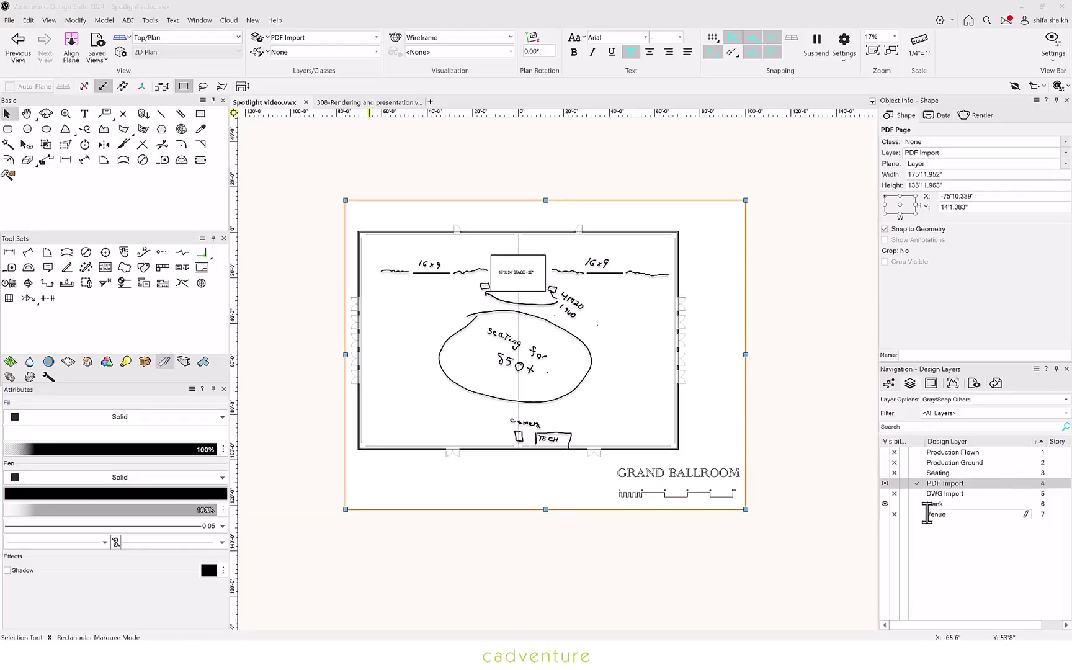
Return to the PDF Import layer, fade the PDF page to 37% opacity and lock it.
{"action": "left_click", "coordinate": [919, 504]}
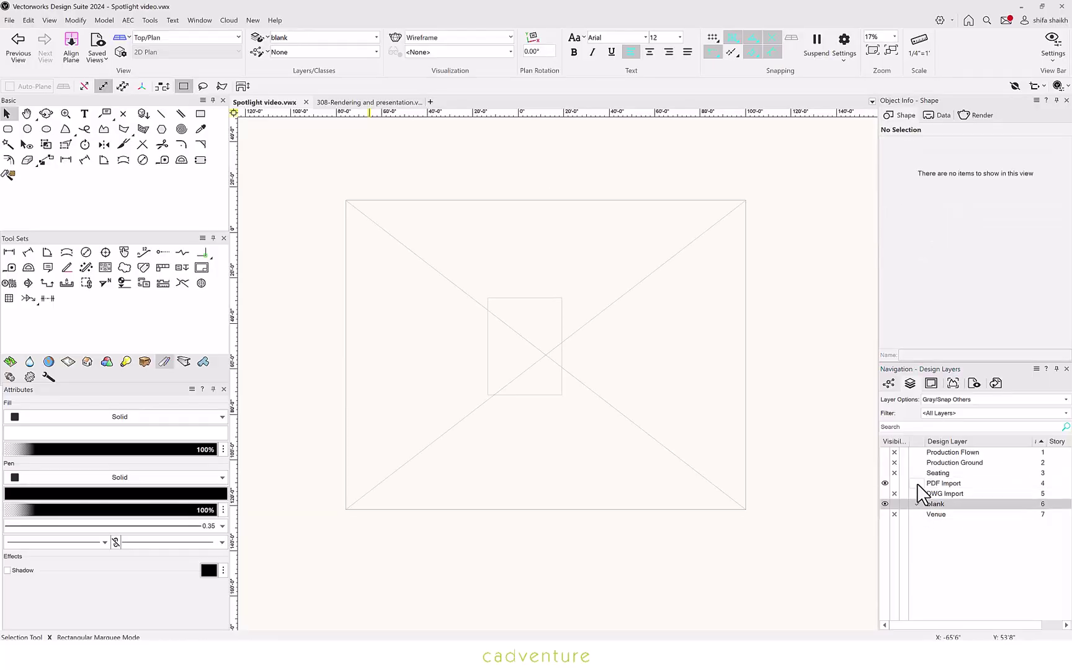
{"action": "left_click", "coordinate": [919, 483]}
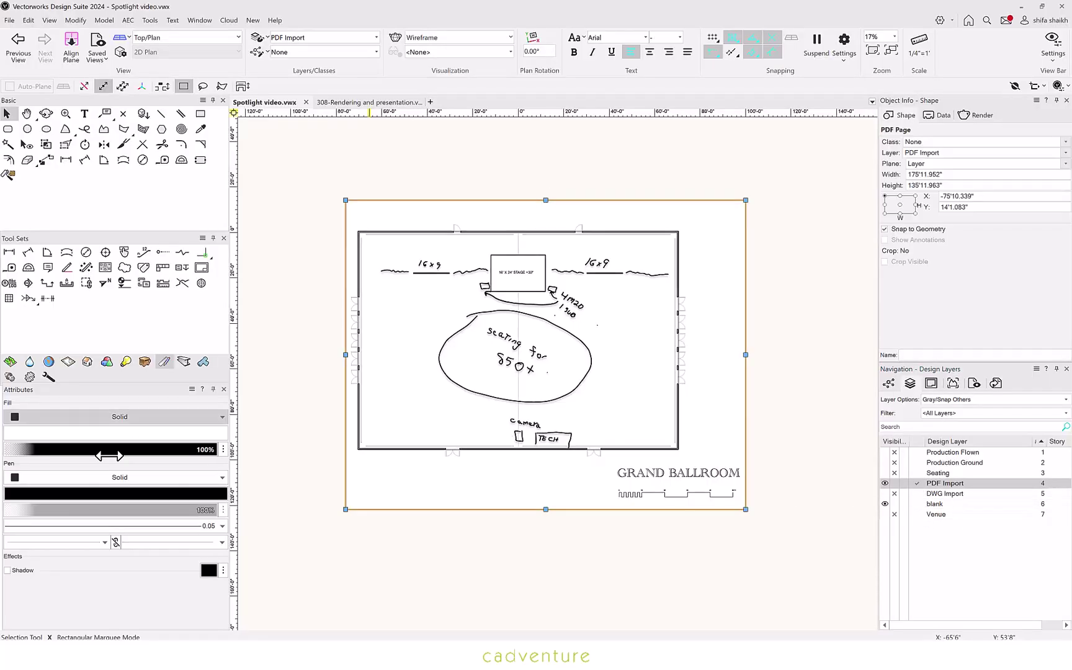
{"action": "left_click_drag", "start_coordinate": [214, 449], "coordinate": [84, 449]}
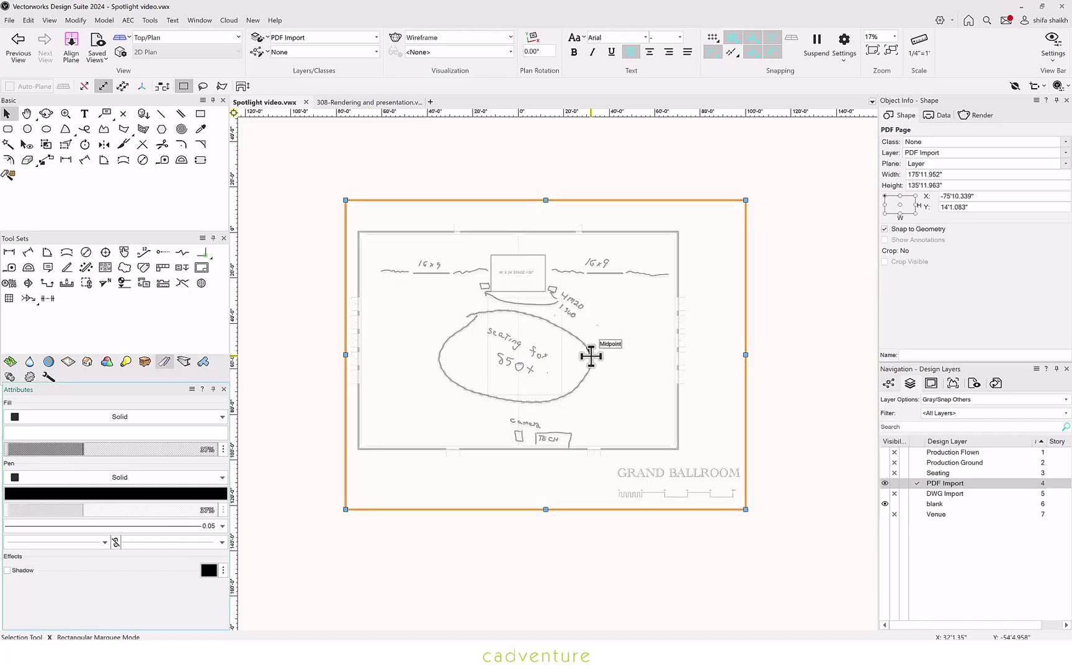
{"action": "right_click", "coordinate": [592, 356]}
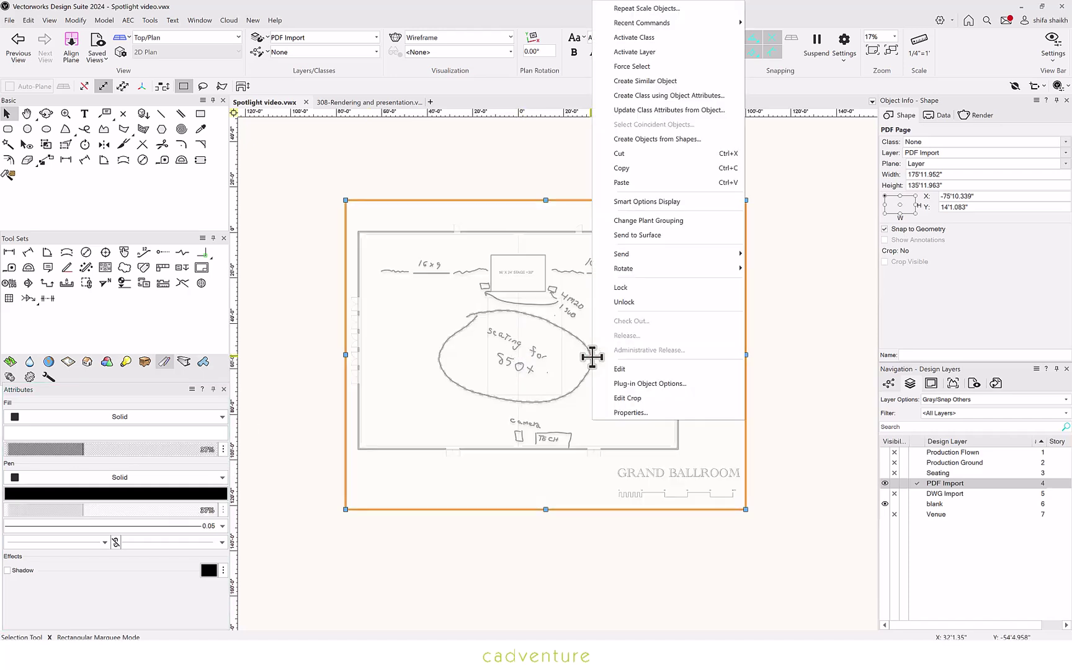
{"action": "left_click", "coordinate": [622, 287]}
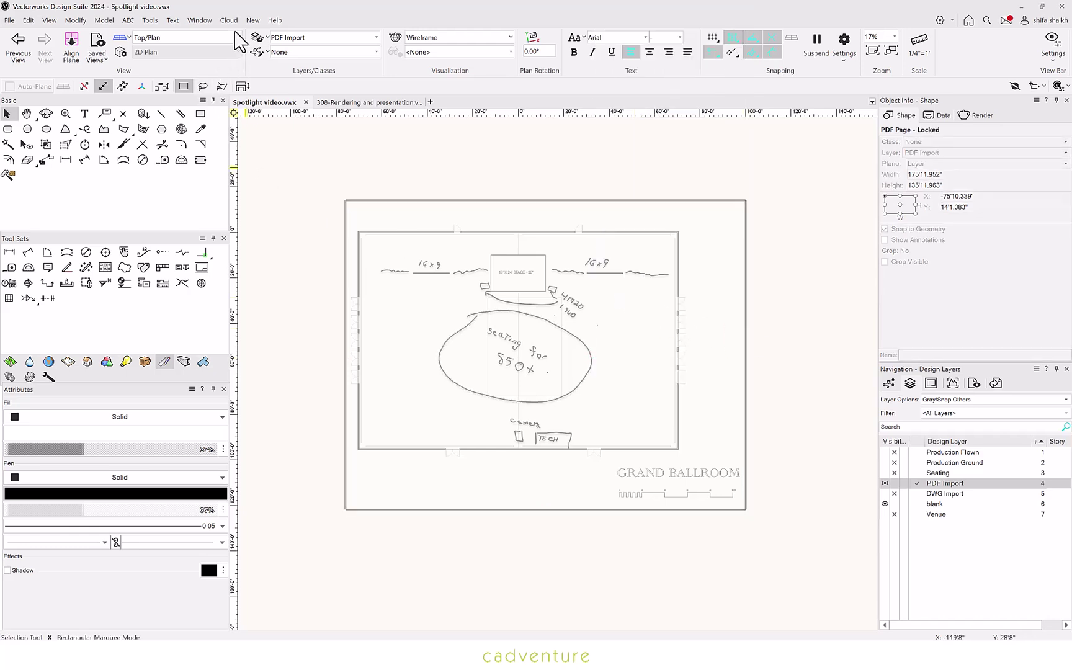
Draw a rectangle of walls over the sketch from the venue's top-left to bottom-right corner.
{"action": "left_click", "coordinate": [87, 362]}
{"action": "left_click", "coordinate": [9, 252]}
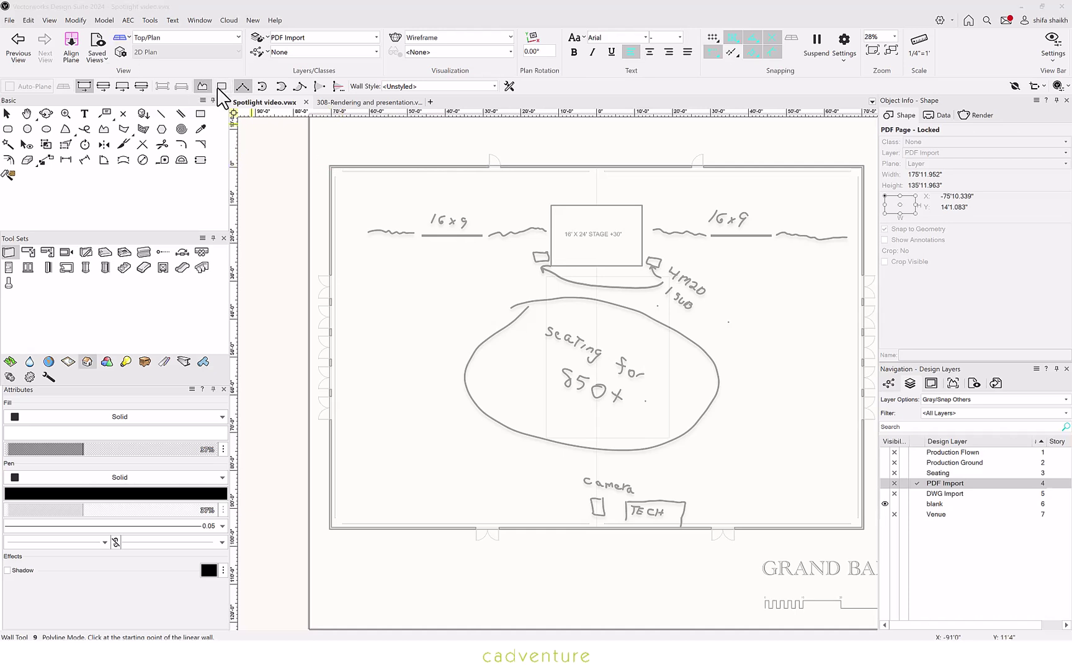
{"action": "left_click", "coordinate": [222, 86]}
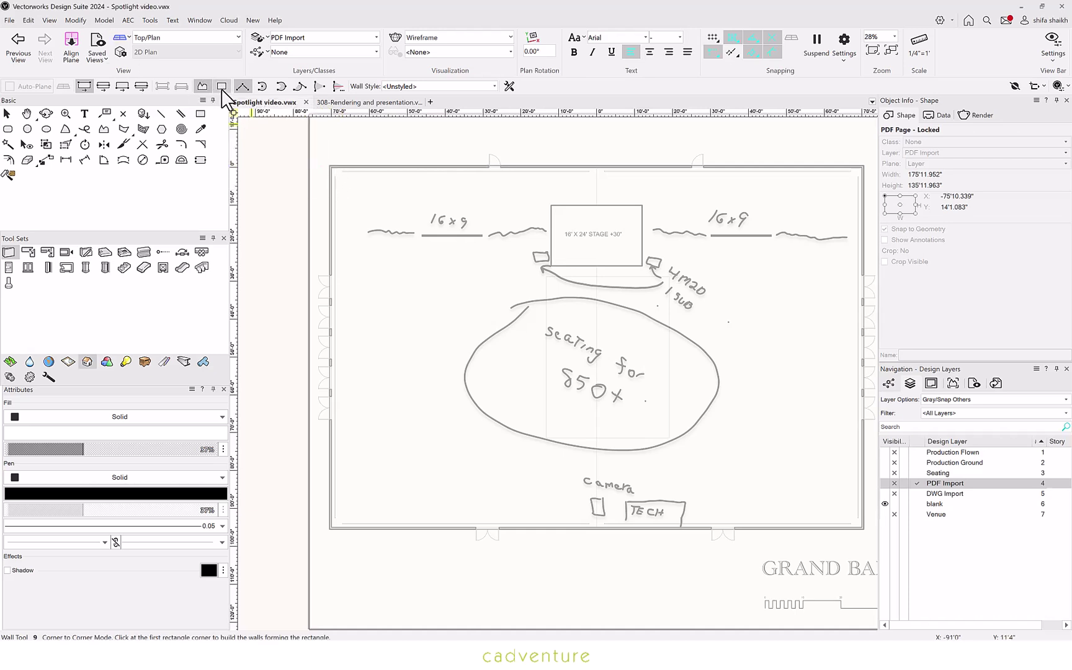
{"action": "left_click", "coordinate": [332, 166]}
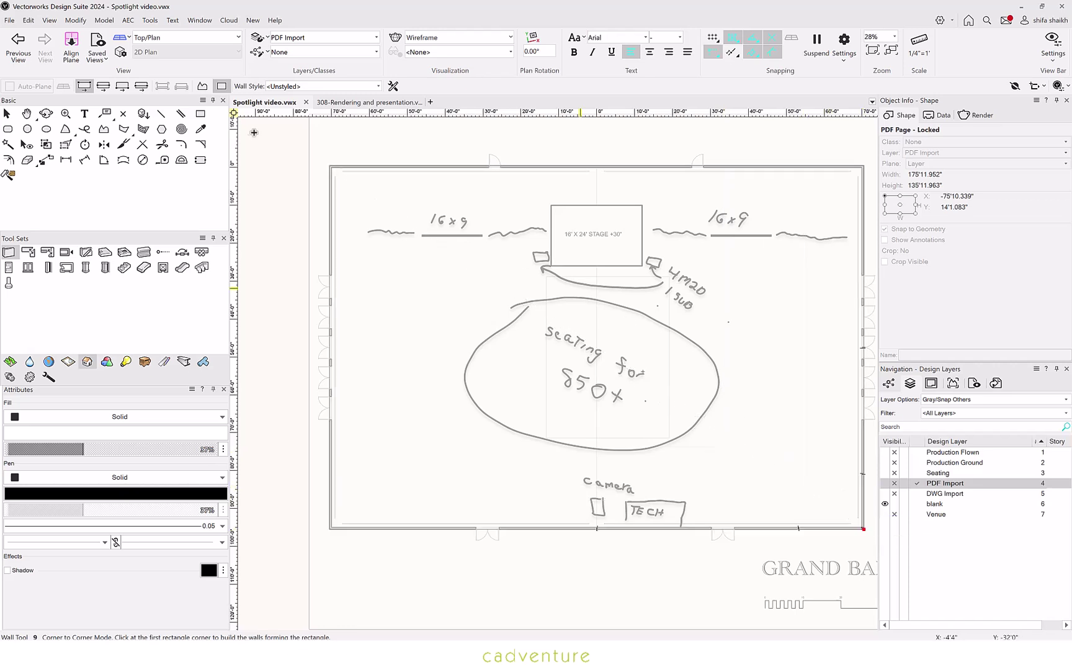
{"action": "left_click", "coordinate": [863, 529]}
Place a door in the top wall and orbit to view the walled venue in 3D.
{"action": "left_click", "coordinate": [8, 268]}
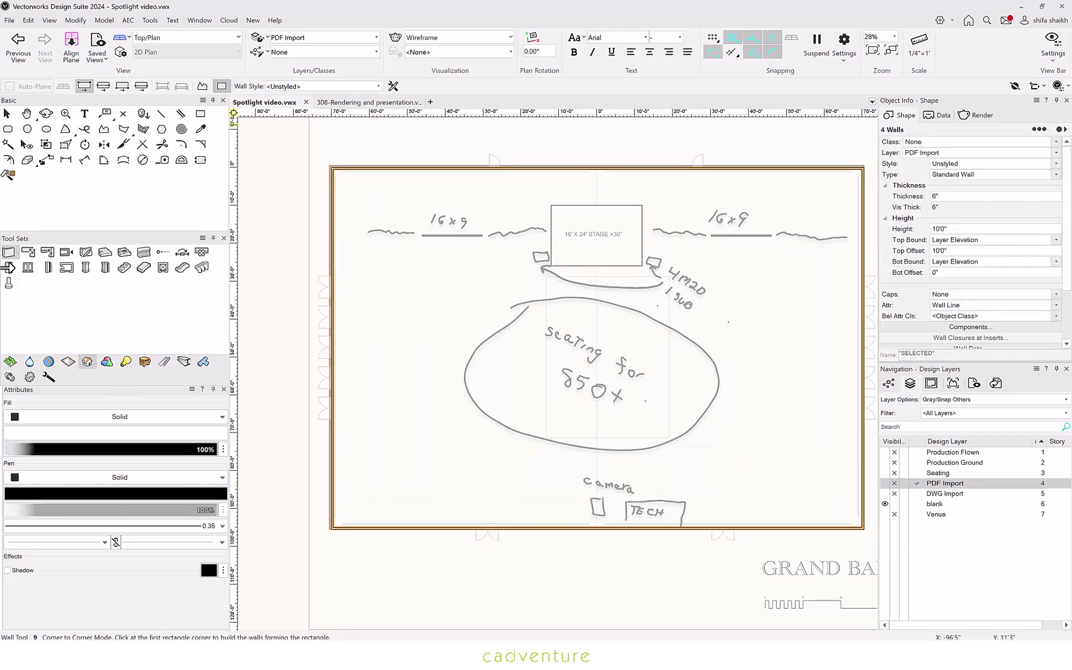
{"action": "left_click", "coordinate": [497, 164]}
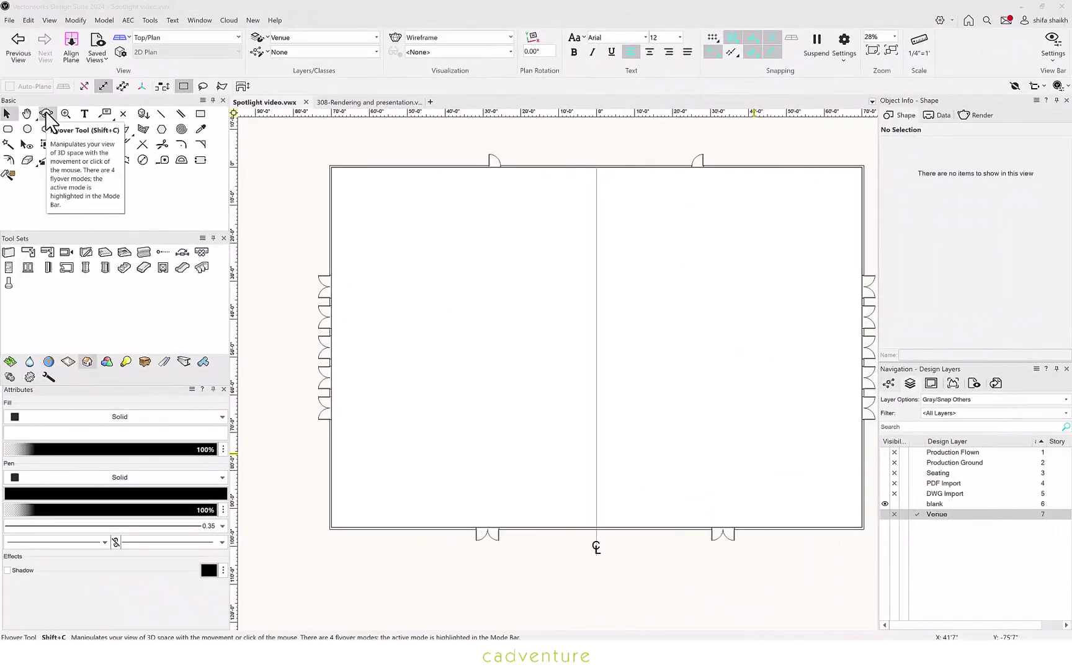
{"action": "left_click", "coordinate": [47, 113]}
{"action": "left_click_drag", "start_coordinate": [546, 547], "coordinate": [481, 419]}
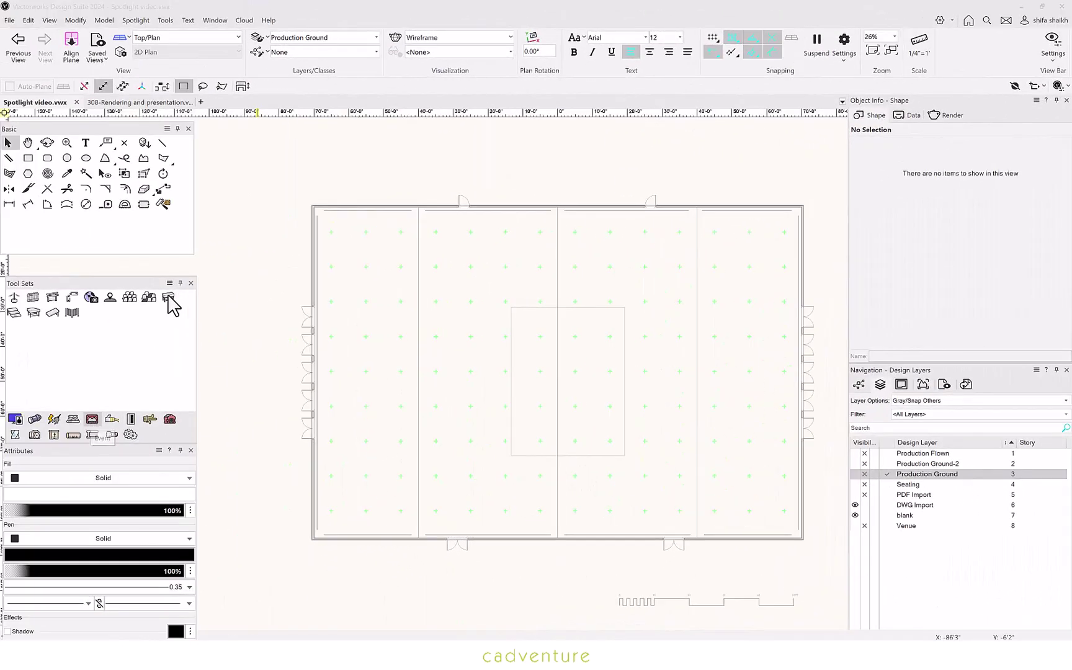
Place a 4'×8' stage deck and copy it into a 3×3 grid of decks.
{"action": "left_click", "coordinate": [168, 298]}
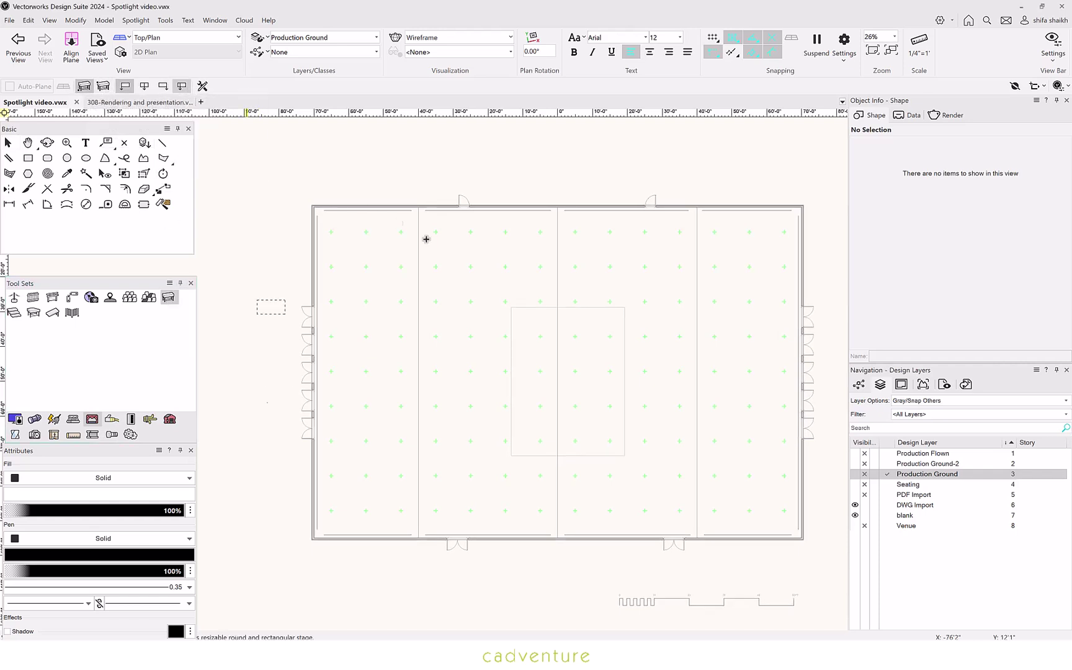
{"action": "left_click", "coordinate": [530, 249]}
{"action": "key", "text": "x"}
{"action": "scroll", "coordinate": [526, 246], "scroll_direction": "up", "scroll_amount": 3}
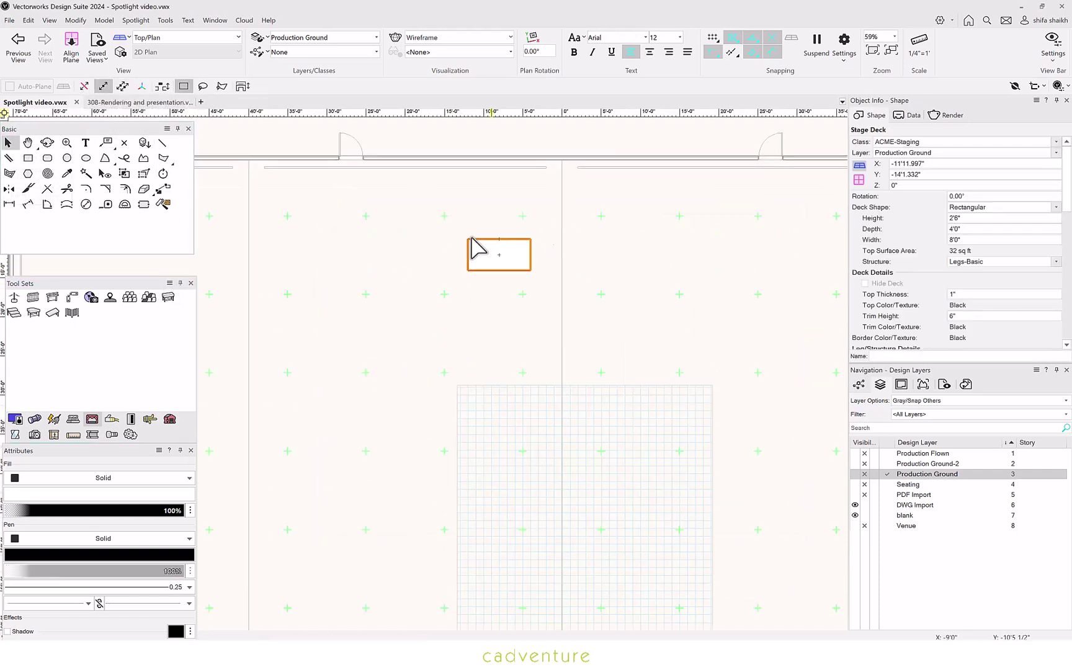
{"action": "left_click_drag", "start_coordinate": [490, 245], "coordinate": [558, 251], "text": "ctrl"}
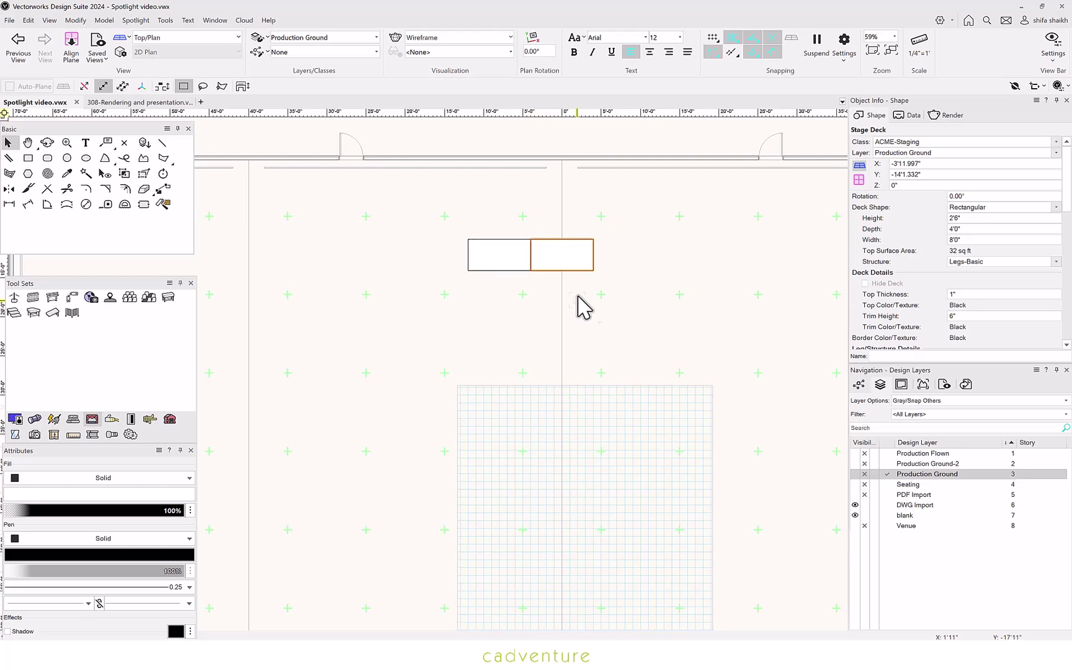
{"action": "key", "text": "ctrl+d"}
{"action": "left_click", "coordinate": [670, 292]}
{"action": "key", "text": "ctrl+a"}
{"action": "left_click_drag", "start_coordinate": [657, 240], "coordinate": [655, 302], "text": "ctrl"}
{"action": "left_click", "coordinate": [390, 309]}
Orbit the stage into a shaded 3D view and select the front-right deck, keeping its Legs-Basic structure.
{"action": "left_click", "coordinate": [47, 142]}
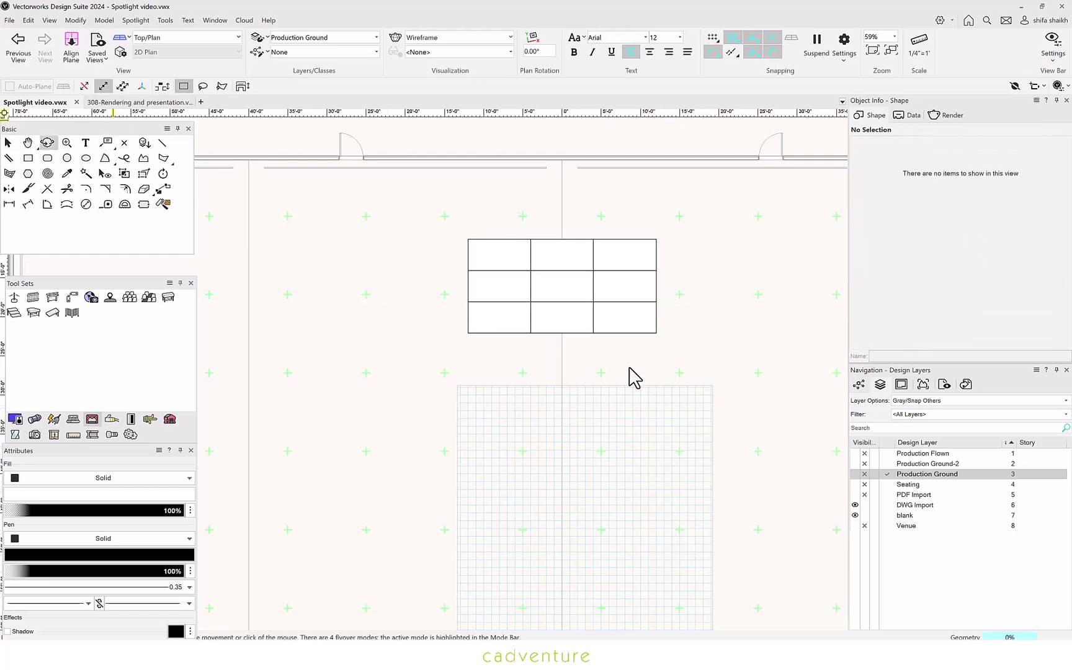
{"action": "mouse_move", "coordinate": [633, 377]}
{"action": "left_mouse_down"}
{"action": "mouse_move", "coordinate": [617, 366]}
{"action": "mouse_move", "coordinate": [599, 251]}
{"action": "mouse_move", "coordinate": [43, 144]}
{"action": "left_mouse_up"}
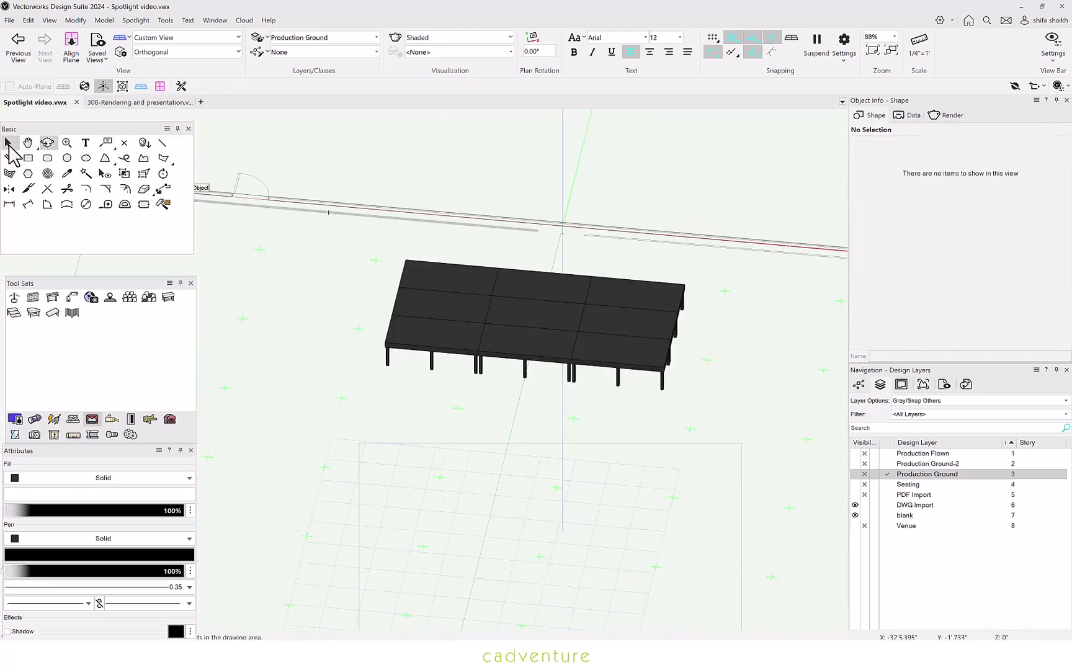
{"action": "left_click", "coordinate": [8, 142]}
{"action": "left_click", "coordinate": [621, 348]}
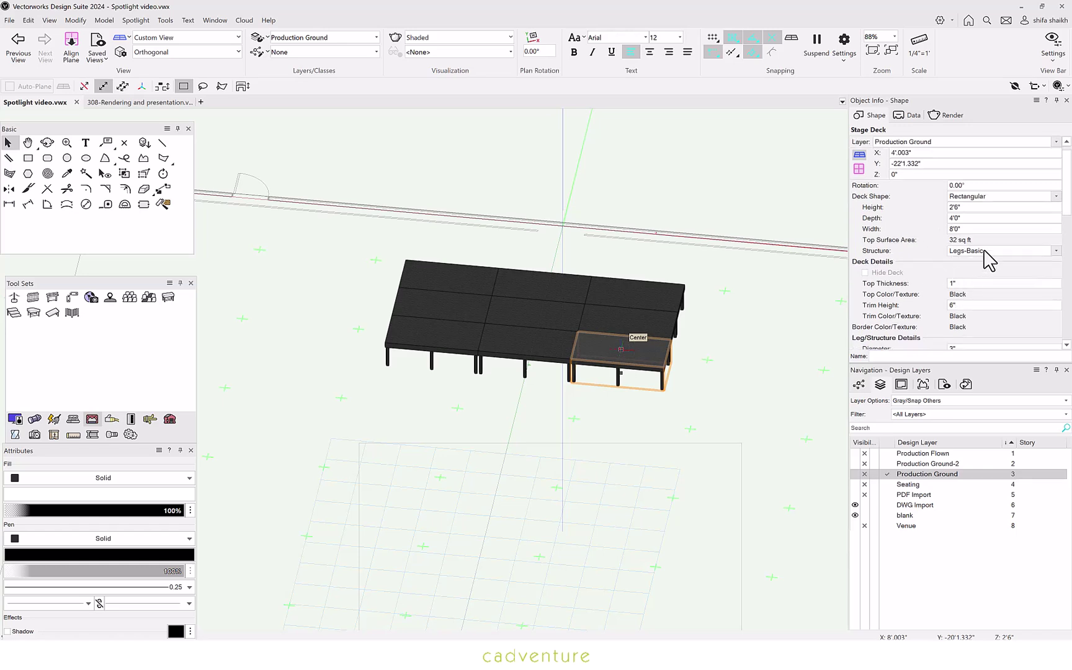
{"action": "left_click", "coordinate": [990, 252]}
{"action": "left_click", "coordinate": [917, 291]}
{"action": "scroll", "coordinate": [960, 329], "scroll_direction": "down", "scroll_amount": 1}
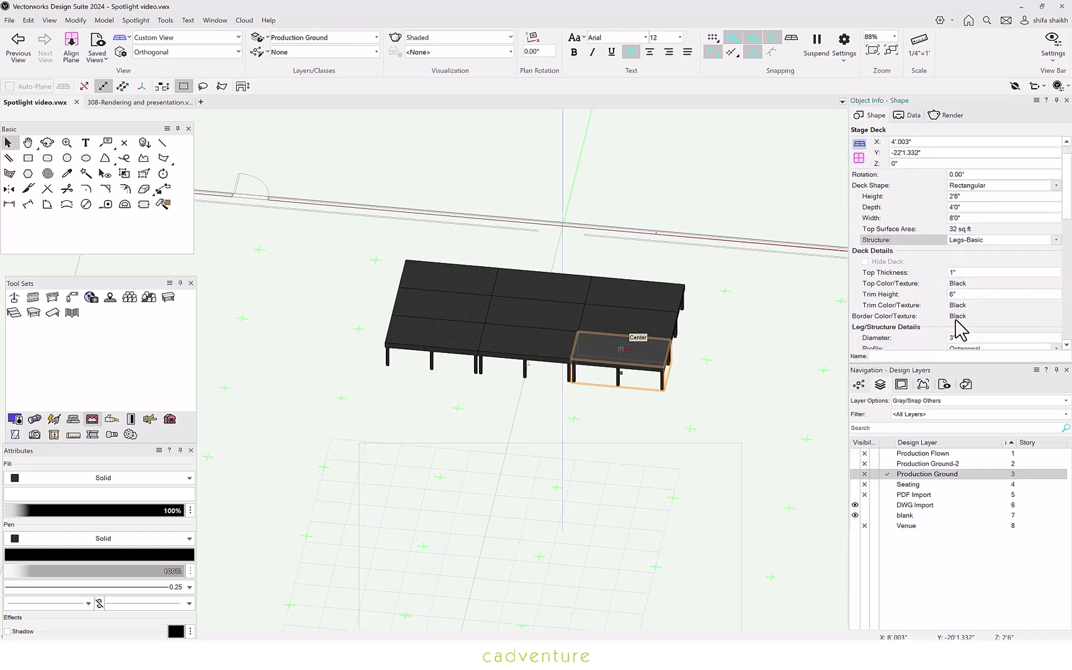
{"action": "scroll", "coordinate": [960, 329], "scroll_direction": "down", "scroll_amount": 6}
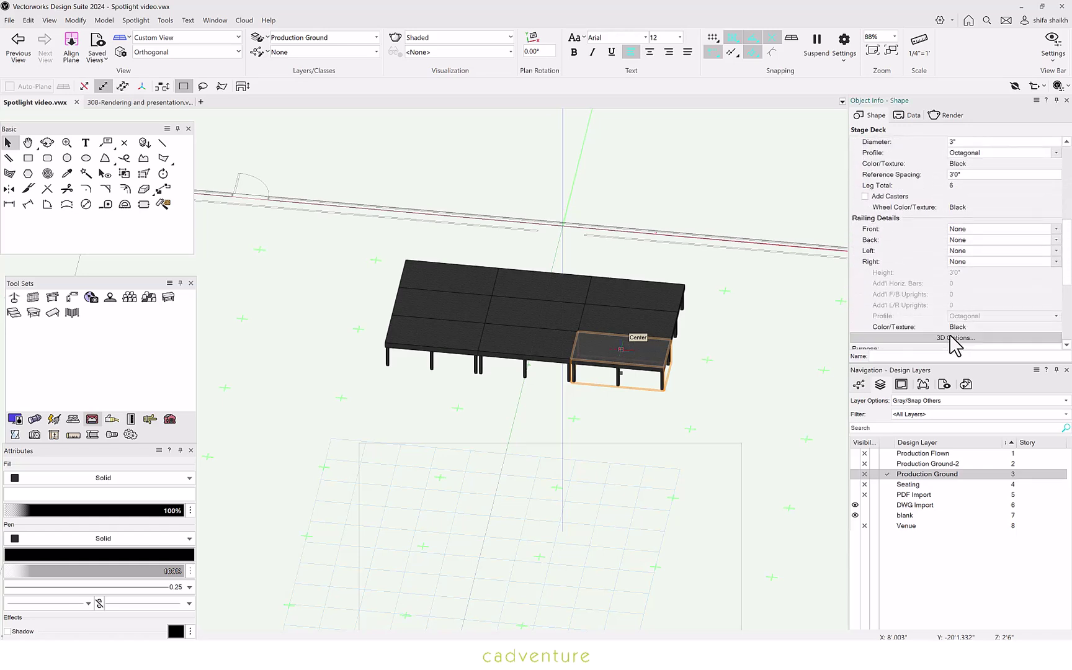
{"action": "scroll", "coordinate": [955, 345], "scroll_direction": "down", "scroll_amount": 3}
Give the selected deck's top a custom Asphalt Black RT texture.
{"action": "left_click", "coordinate": [949, 241]}
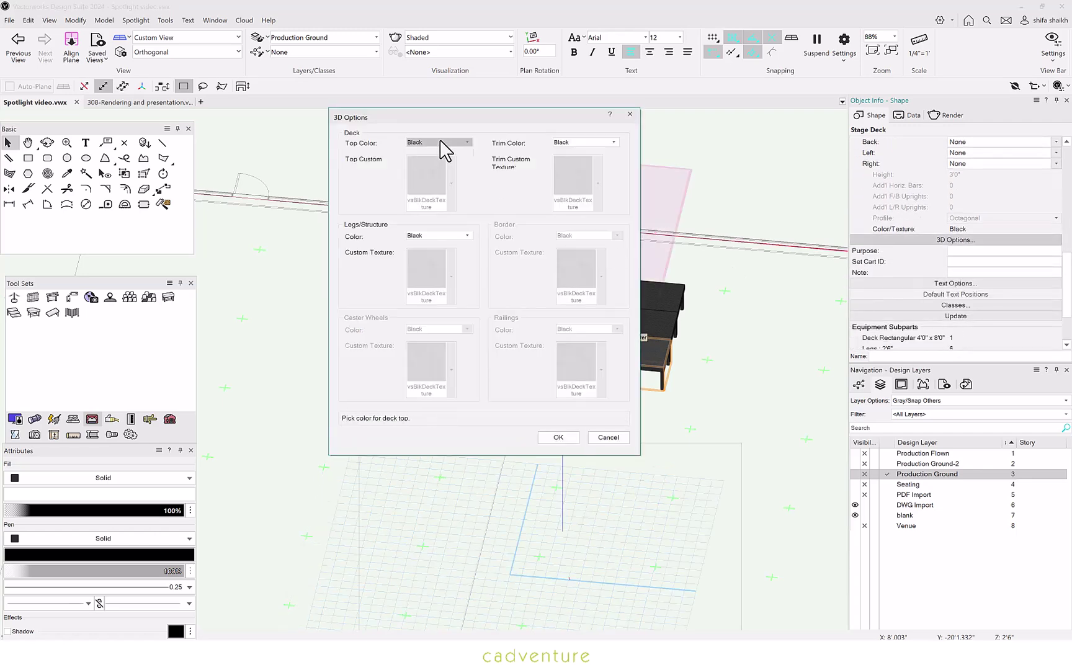
{"action": "left_click", "coordinate": [440, 142]}
{"action": "left_click", "coordinate": [435, 179]}
{"action": "left_click", "coordinate": [448, 185]}
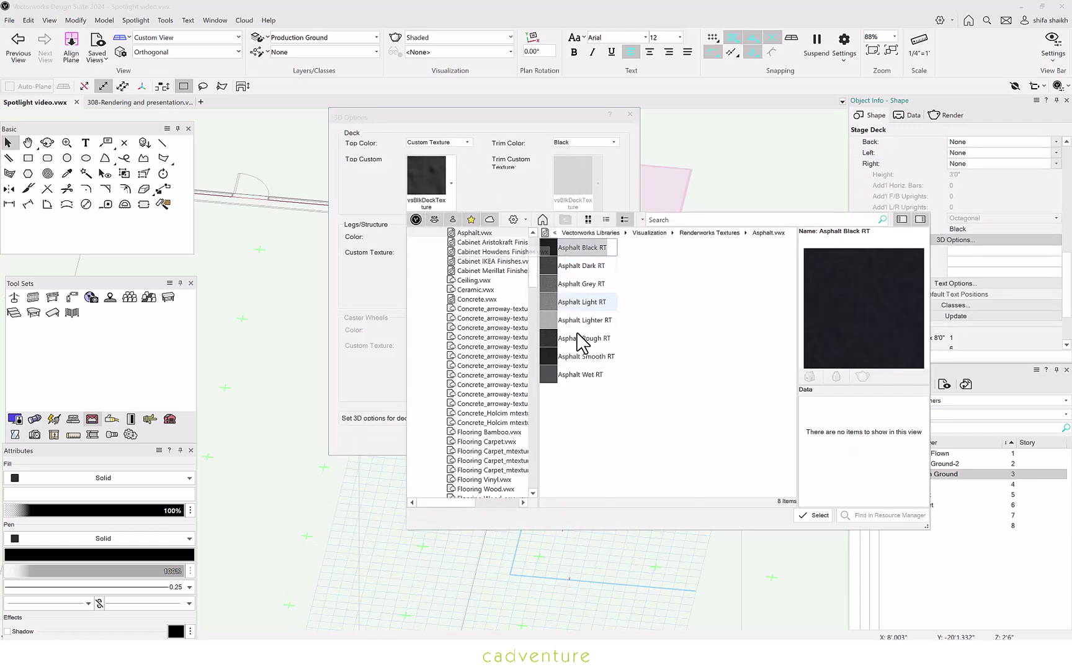
{"action": "left_click", "coordinate": [821, 515]}
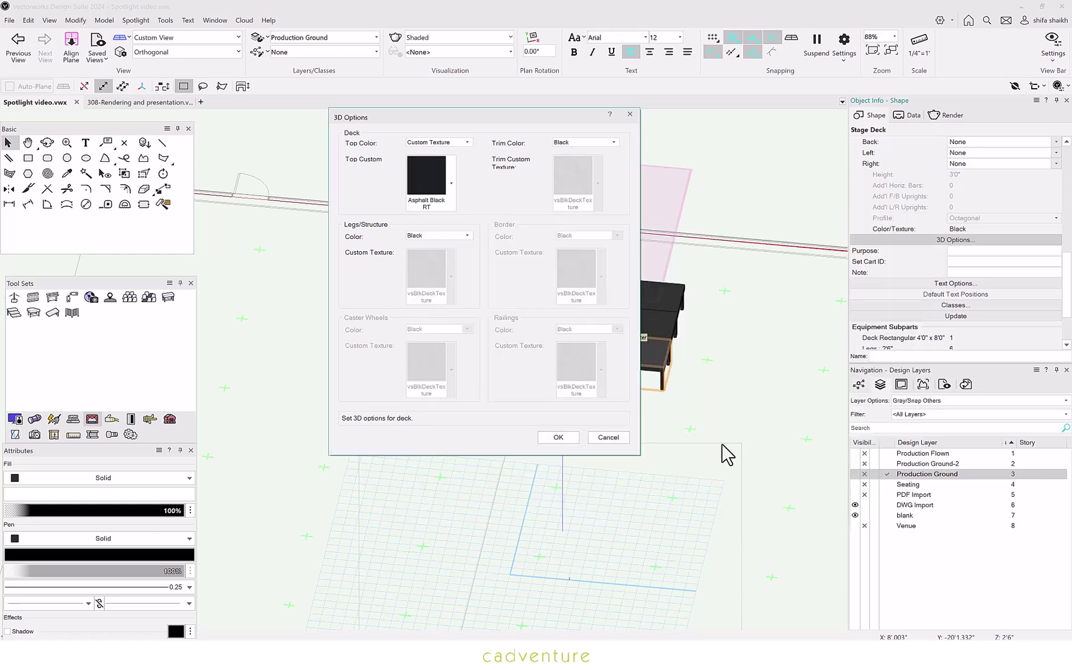
{"action": "left_click", "coordinate": [566, 443]}
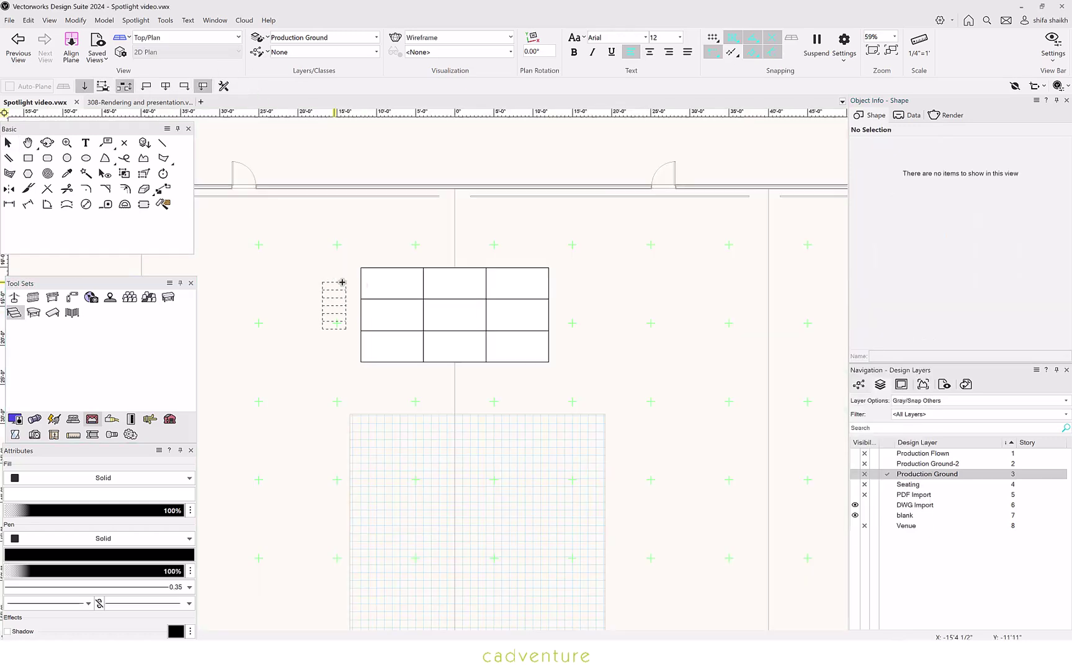
Place four stage step units, two facing left on the left edge and two facing right on the right edge.
{"action": "left_click", "coordinate": [361, 283]}
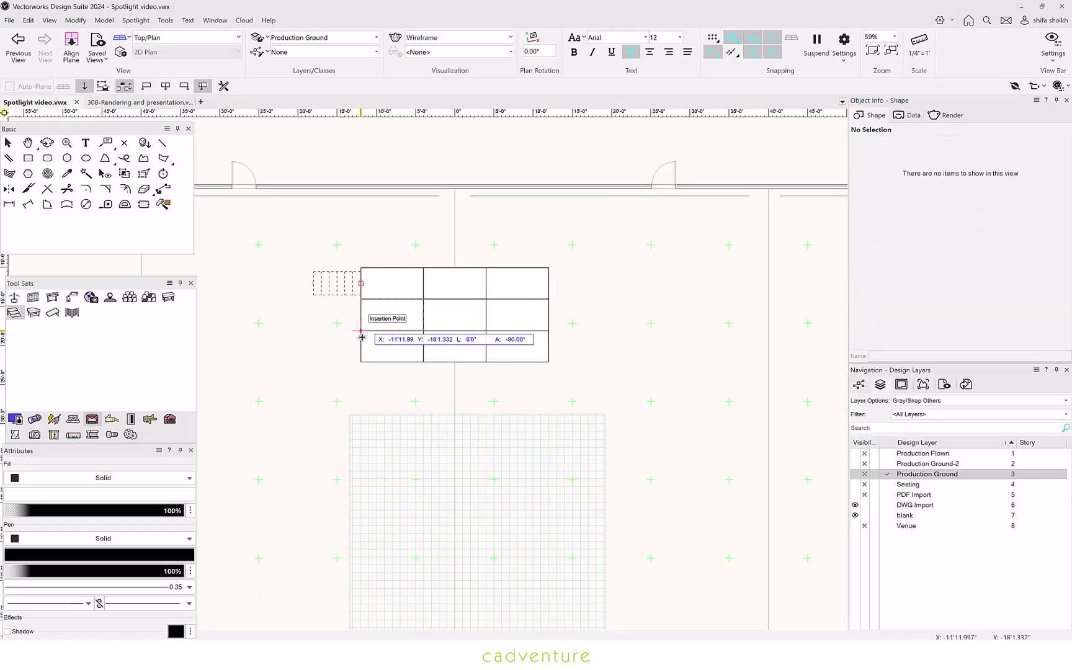
{"action": "left_click", "coordinate": [359, 340]}
{"action": "left_click", "coordinate": [360, 345]}
{"action": "left_click", "coordinate": [360, 402]}
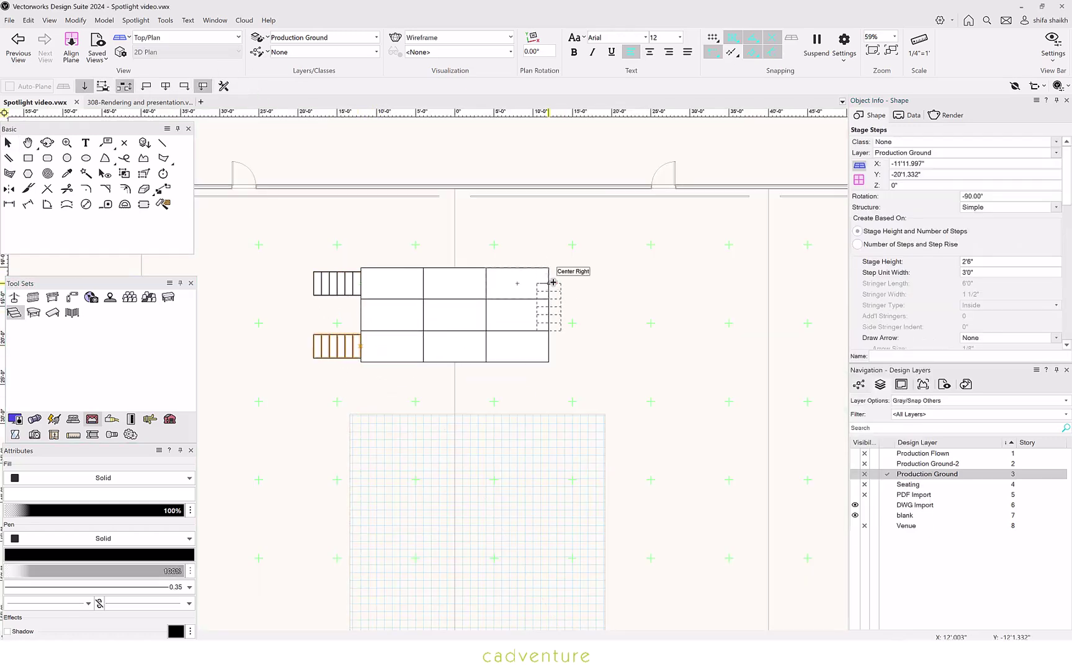
{"action": "left_click", "coordinate": [549, 283]}
{"action": "left_click", "coordinate": [549, 226]}
{"action": "left_click", "coordinate": [548, 346]}
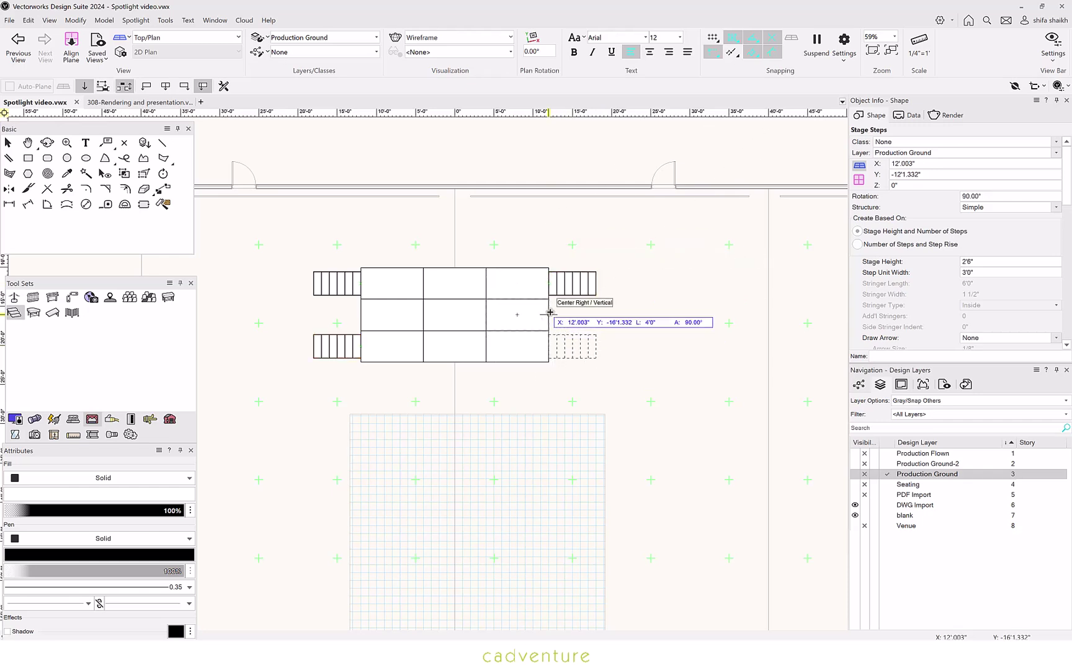
{"action": "left_click", "coordinate": [549, 289]}
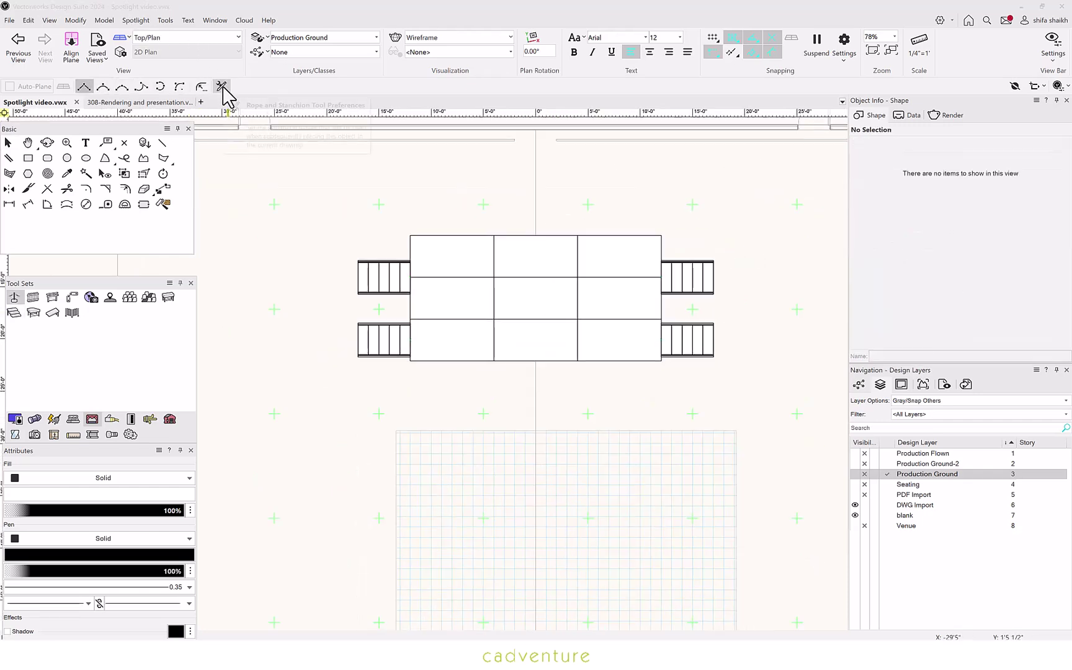
{"action": "left_click", "coordinate": [221, 86]}
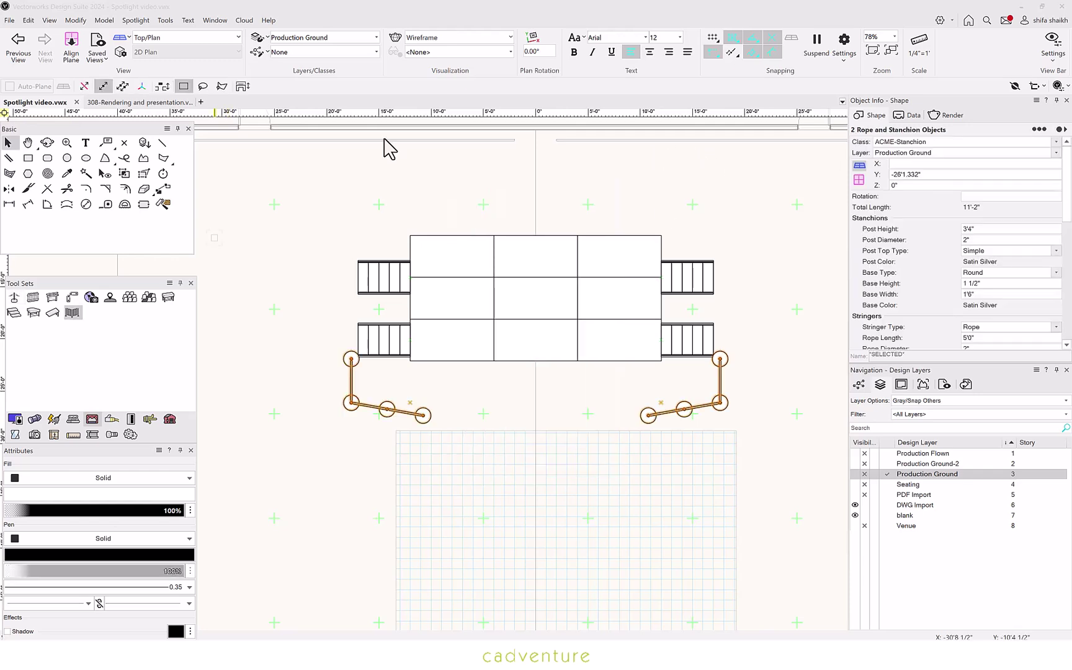
Browse the drape styles and hang an SG PandD Single Black 16 curtain behind the stage.
{"action": "left_click", "coordinate": [372, 86]}
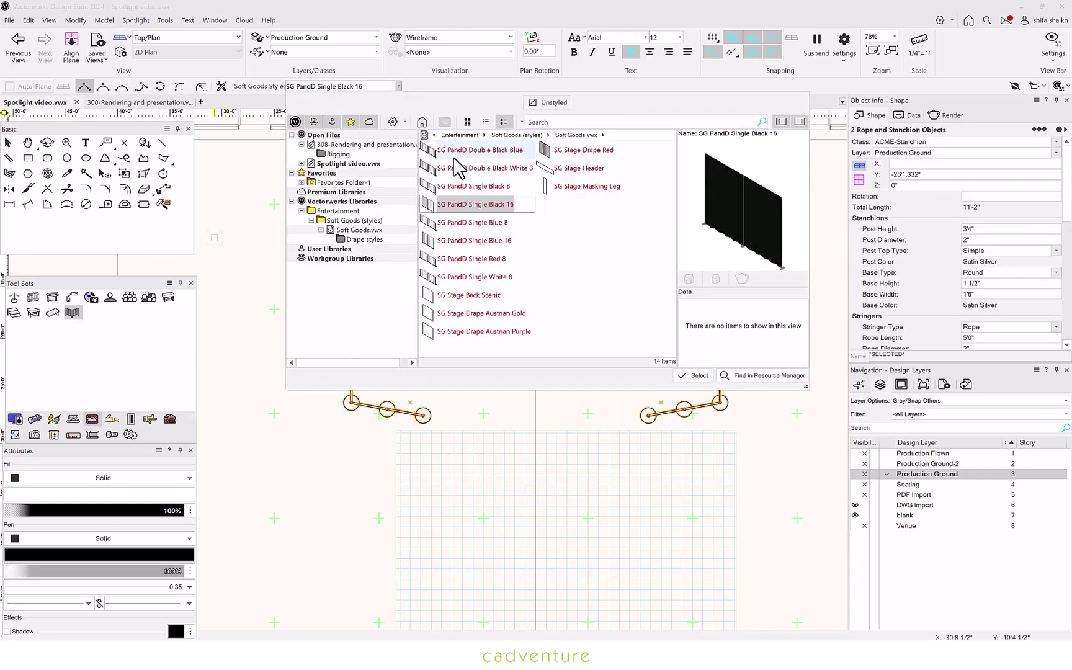
{"action": "left_click", "coordinate": [471, 168]}
{"action": "left_click", "coordinate": [448, 222]}
{"action": "left_click", "coordinate": [450, 273]}
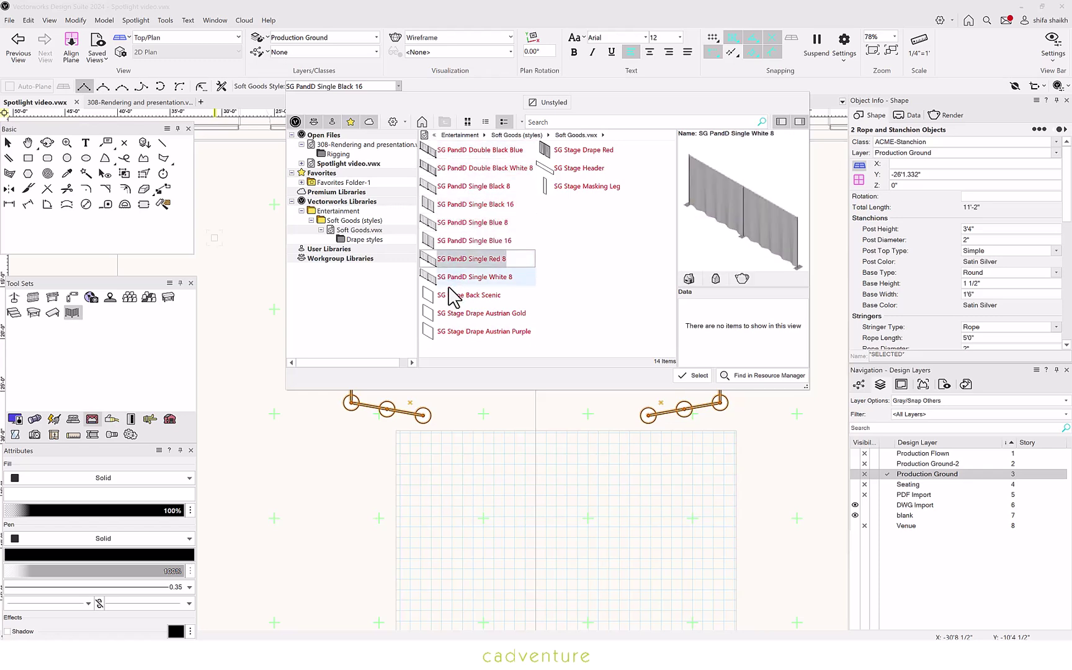
{"action": "left_click", "coordinate": [365, 239]}
{"action": "left_click", "coordinate": [481, 278]}
{"action": "left_click", "coordinate": [471, 332]}
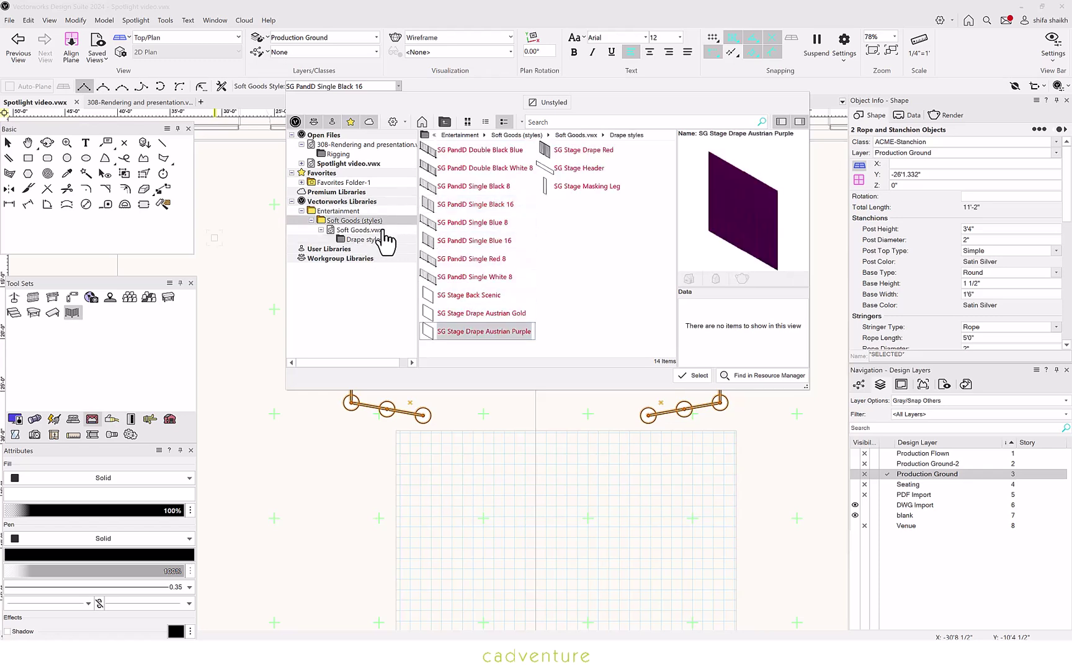
{"action": "left_click", "coordinate": [456, 158]}
{"action": "left_click", "coordinate": [472, 205]}
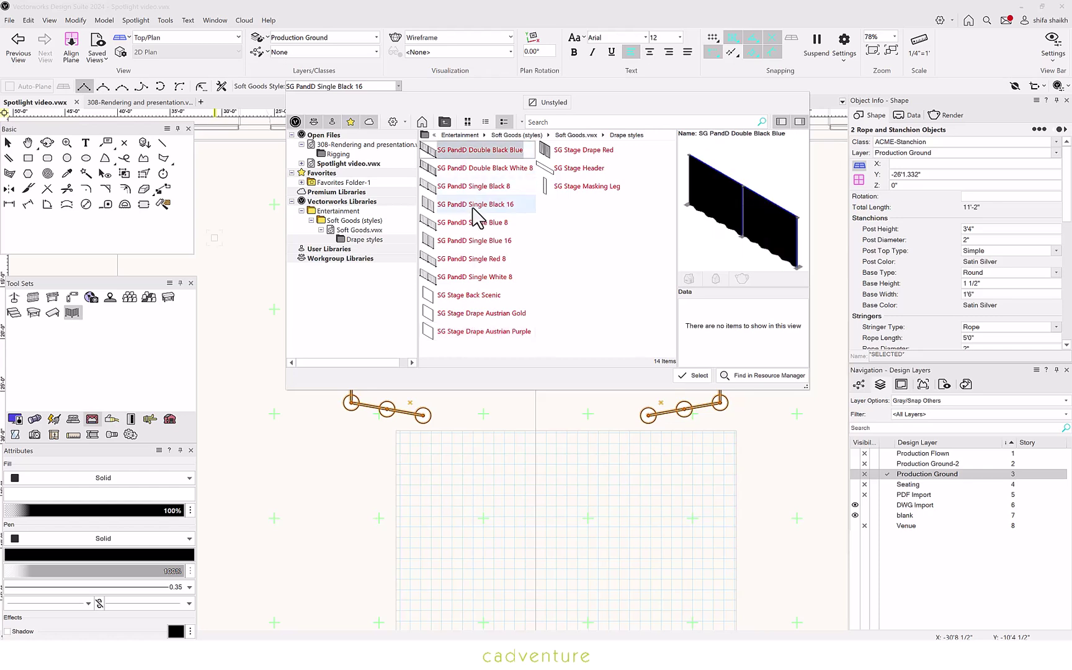
{"action": "left_click", "coordinate": [693, 375]}
Orbit into a shaded 3D view, tilting down toward the stage front to inspect the curtain.
{"action": "left_click", "coordinate": [47, 142]}
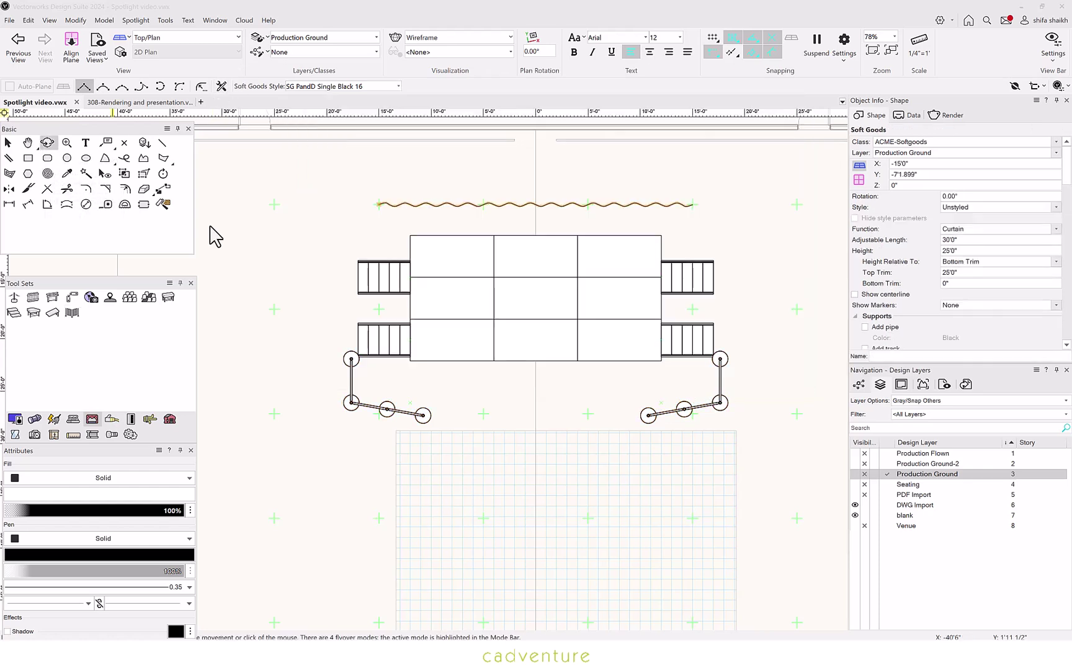
{"action": "left_click_drag", "start_coordinate": [521, 202], "coordinate": [555, 150]}
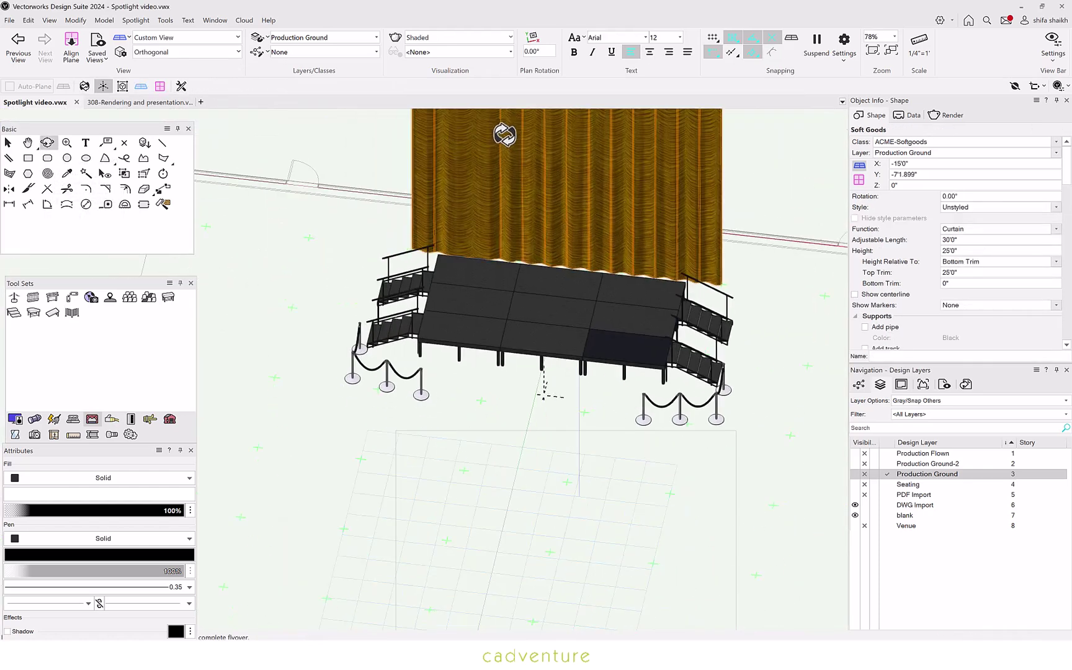
{"action": "left_click_drag", "start_coordinate": [505, 135], "coordinate": [498, 285]}
Back in top plan view, replace the selected drapes' style with SG PandD Single Black 16.
{"action": "key", "text": "F5"}
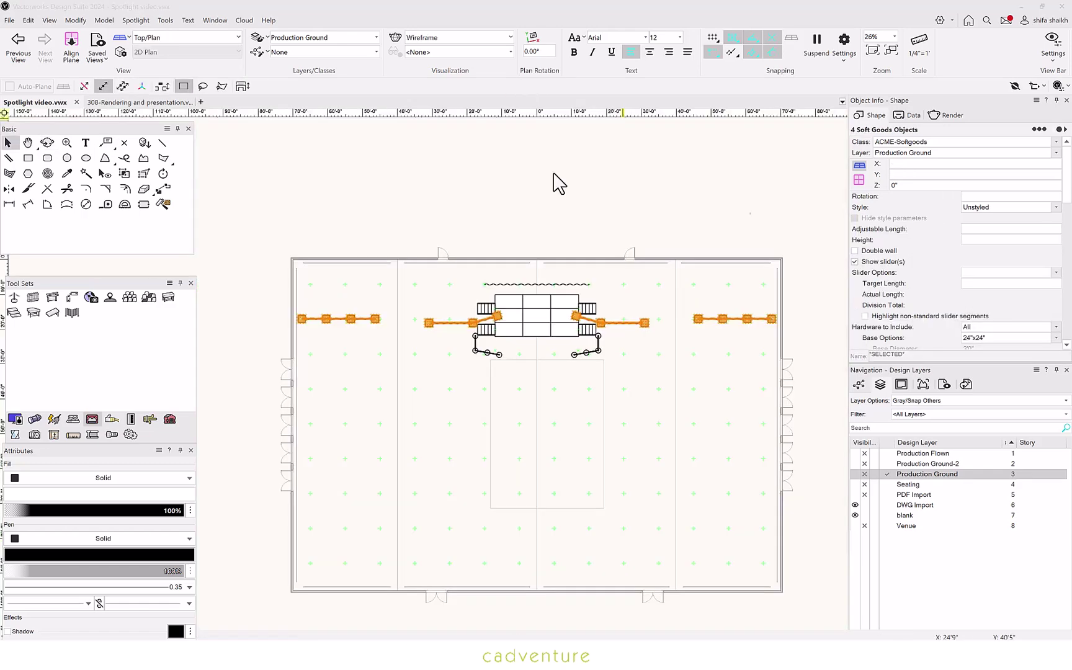
{"action": "left_click", "coordinate": [1021, 210]}
{"action": "left_click", "coordinate": [997, 241]}
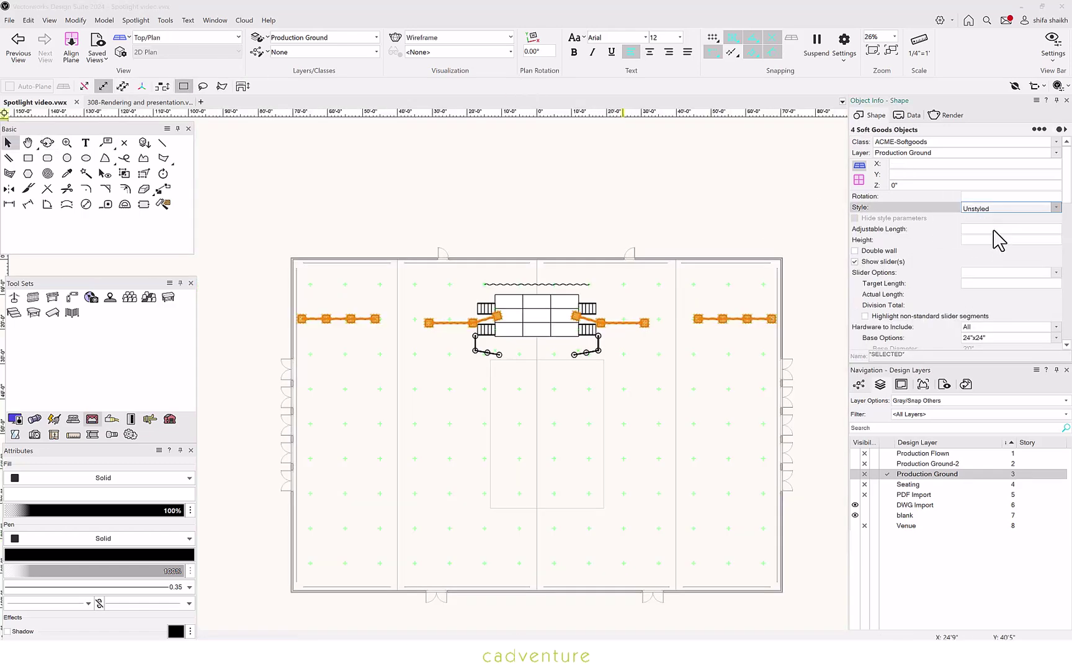
{"action": "left_click", "coordinate": [552, 328]}
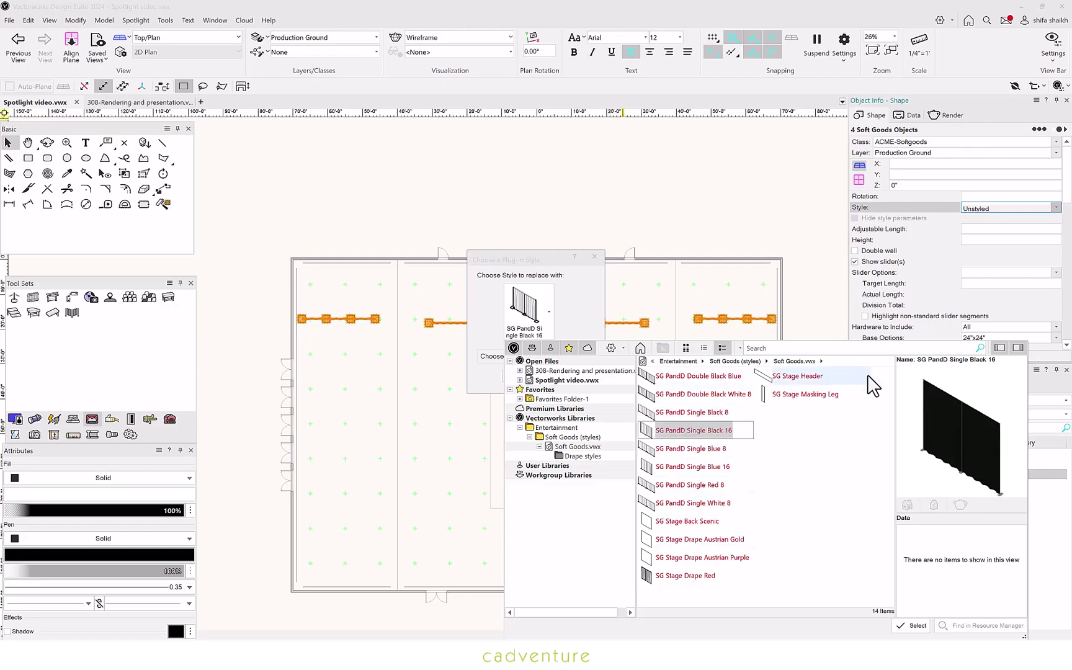
{"action": "key", "text": "Return"}
{"action": "left_click", "coordinate": [15, 419]}
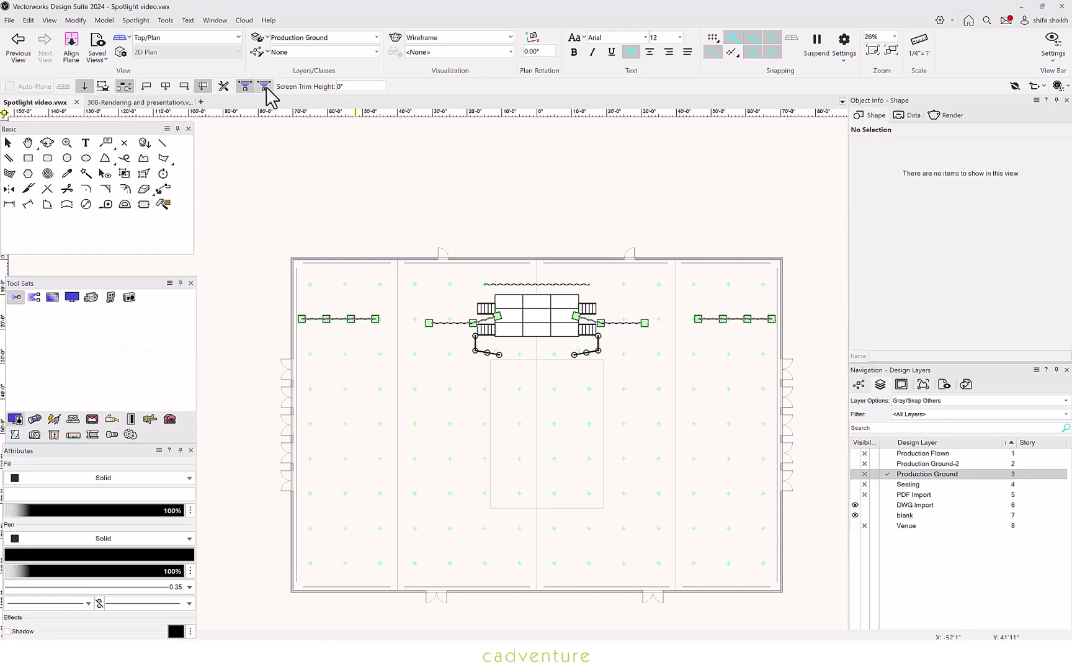
Place a video screen and move it into position beside the stage.
{"action": "left_click", "coordinate": [402, 318]}
{"action": "left_click", "coordinate": [286, 311]}
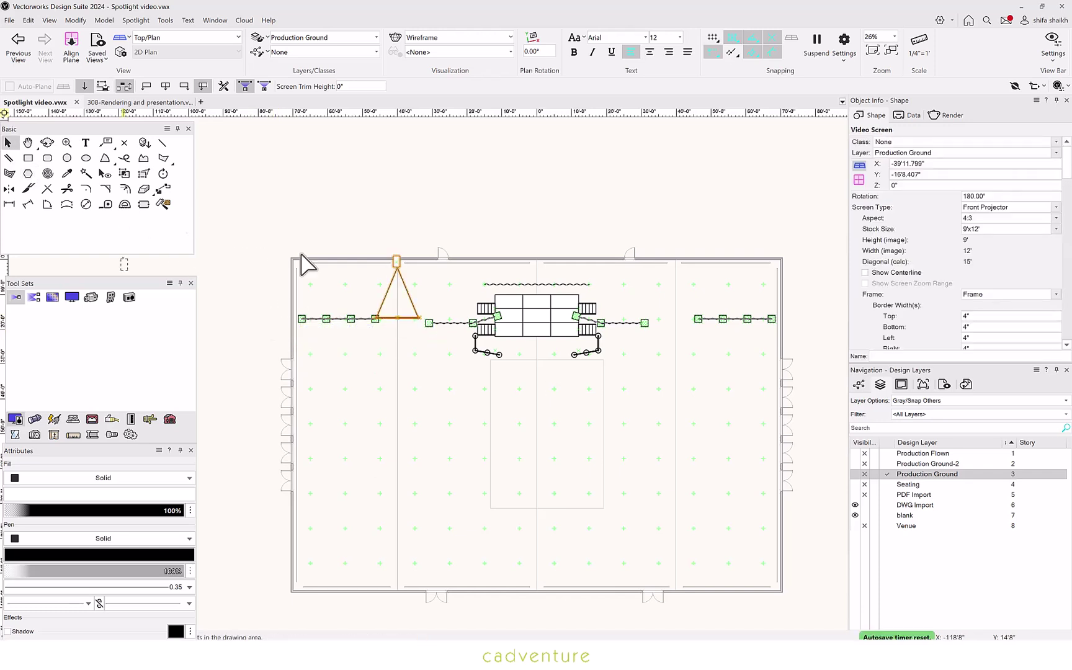
{"action": "left_click_drag", "start_coordinate": [397, 263], "coordinate": [669, 273]}
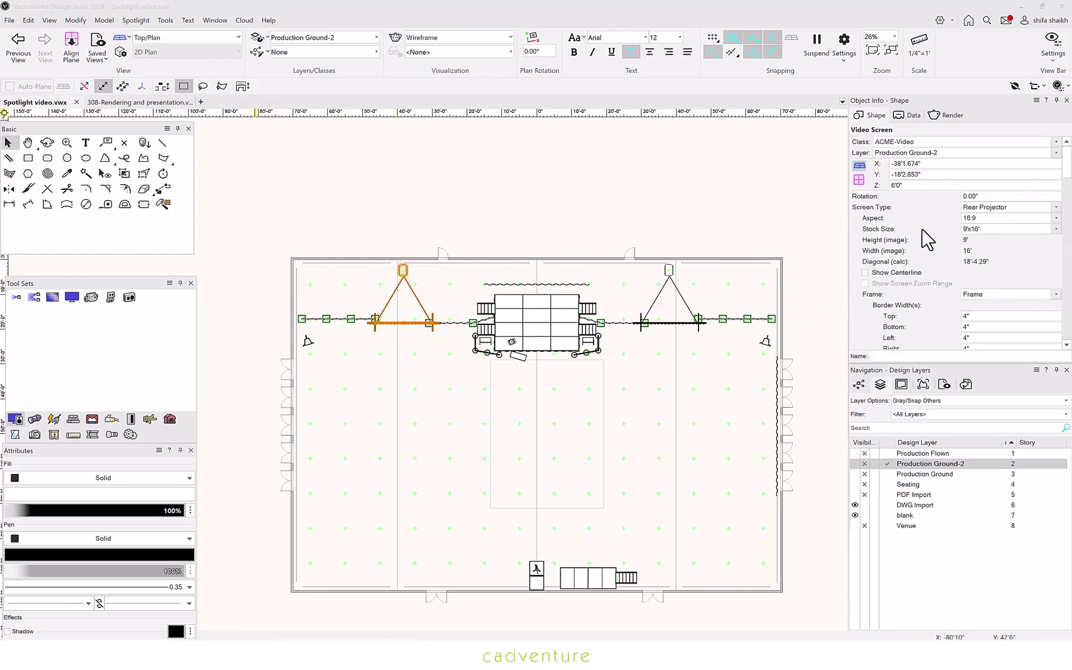
Give the video screen a frame and a Roll-Up Case screen support.
{"action": "scroll", "coordinate": [923, 273], "scroll_direction": "down", "scroll_amount": 3}
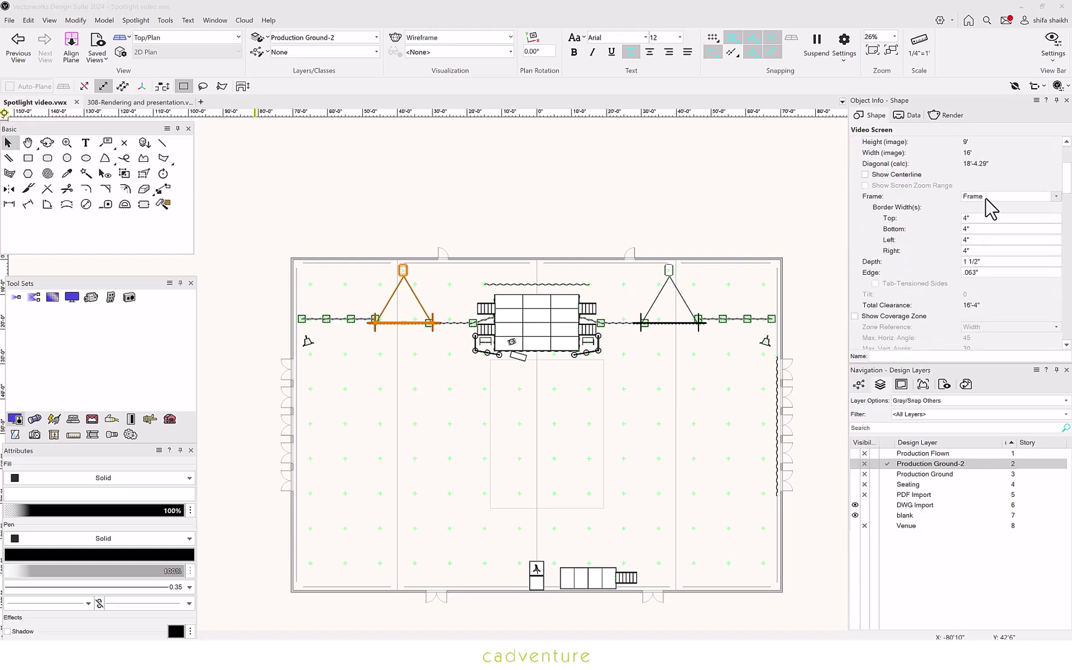
{"action": "left_click", "coordinate": [993, 197]}
{"action": "left_click", "coordinate": [986, 217]}
{"action": "scroll", "coordinate": [1010, 307], "scroll_direction": "down", "scroll_amount": 3}
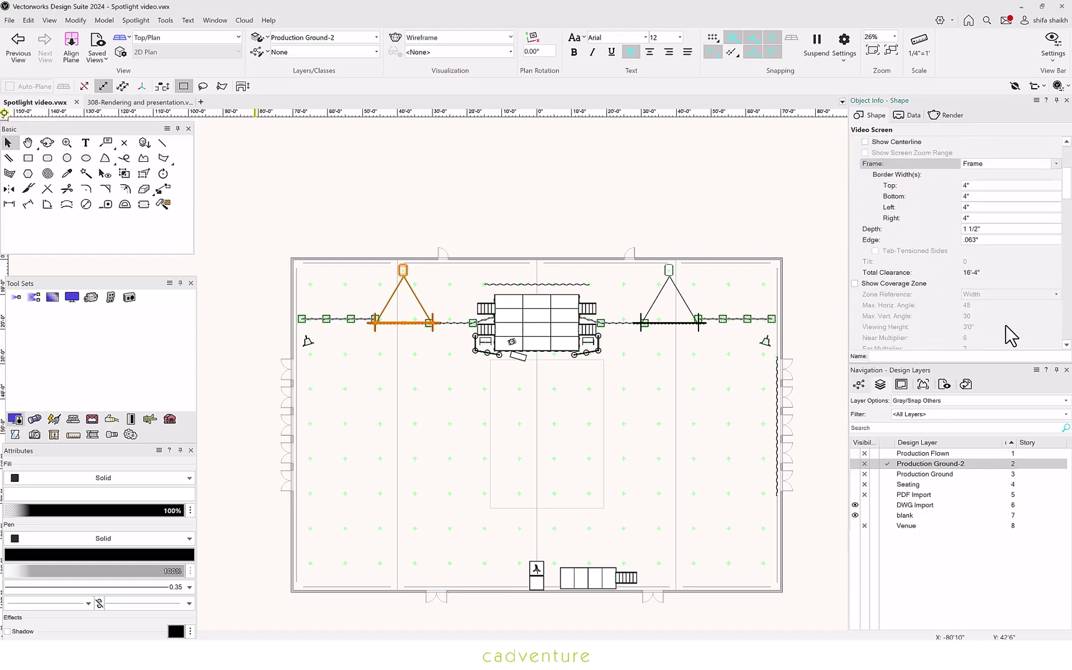
{"action": "scroll", "coordinate": [1011, 335], "scroll_direction": "down", "scroll_amount": 1}
{"action": "left_click", "coordinate": [1013, 296]}
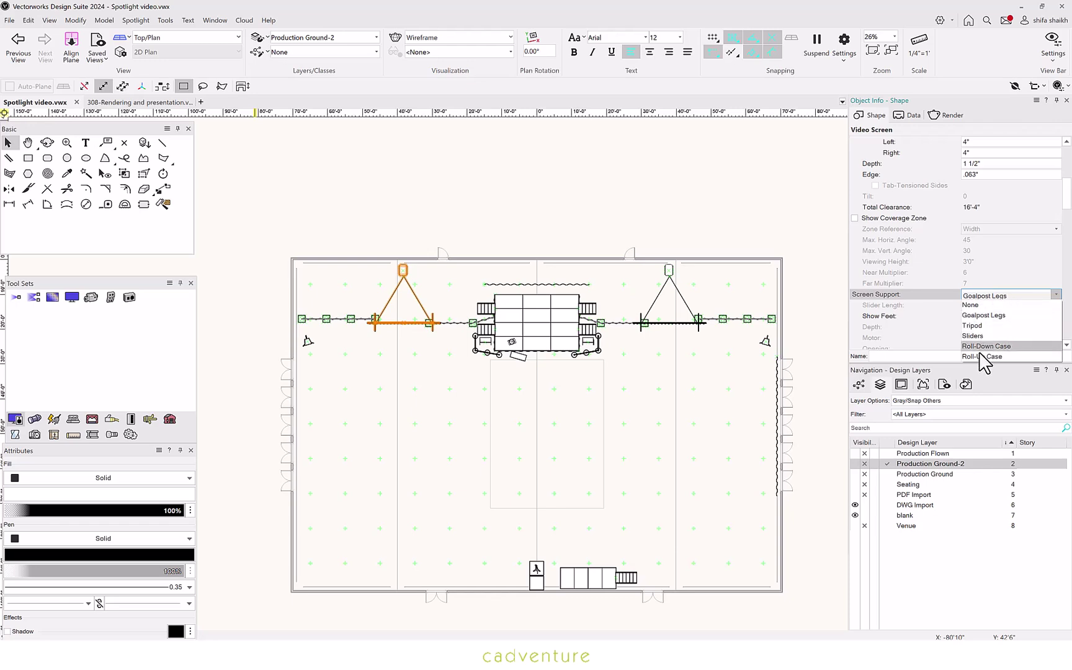
{"action": "left_click", "coordinate": [981, 357]}
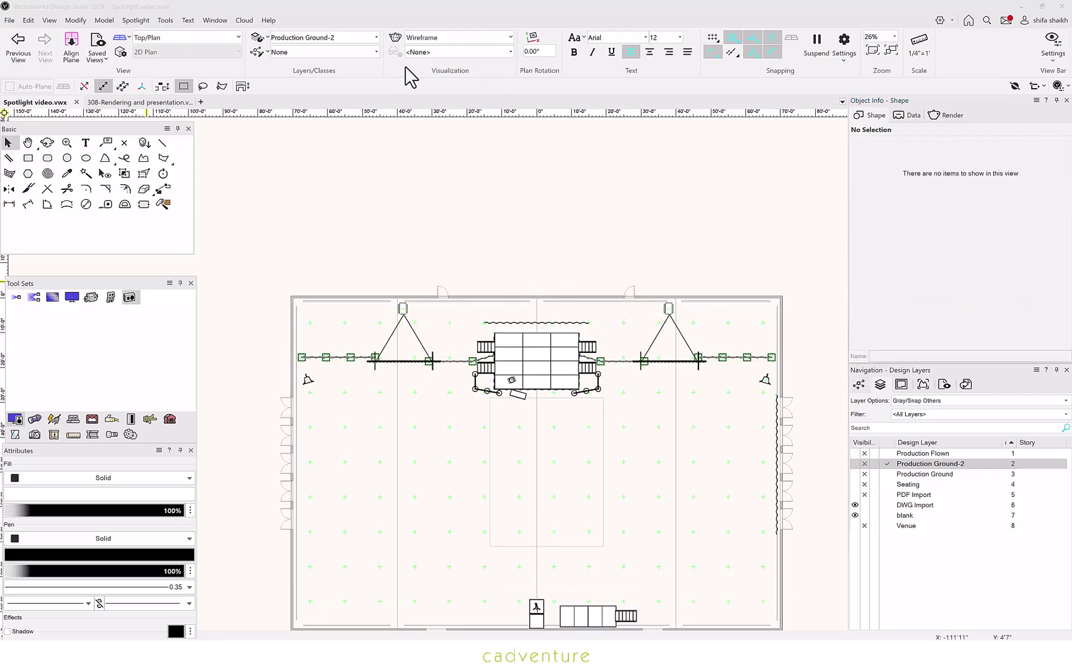
{"action": "left_click", "coordinate": [127, 299]}
{"action": "left_click", "coordinate": [279, 86]}
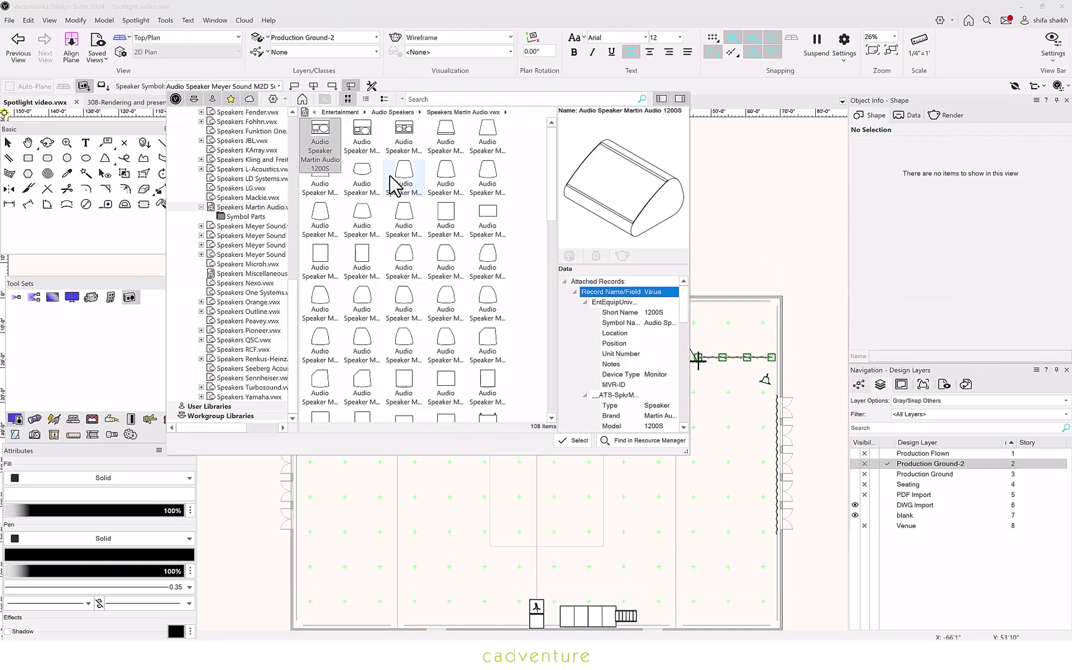
{"action": "scroll", "coordinate": [426, 323], "scroll_direction": "up", "scroll_amount": 1}
{"action": "scroll", "coordinate": [391, 232], "scroll_direction": "up", "scroll_amount": 5}
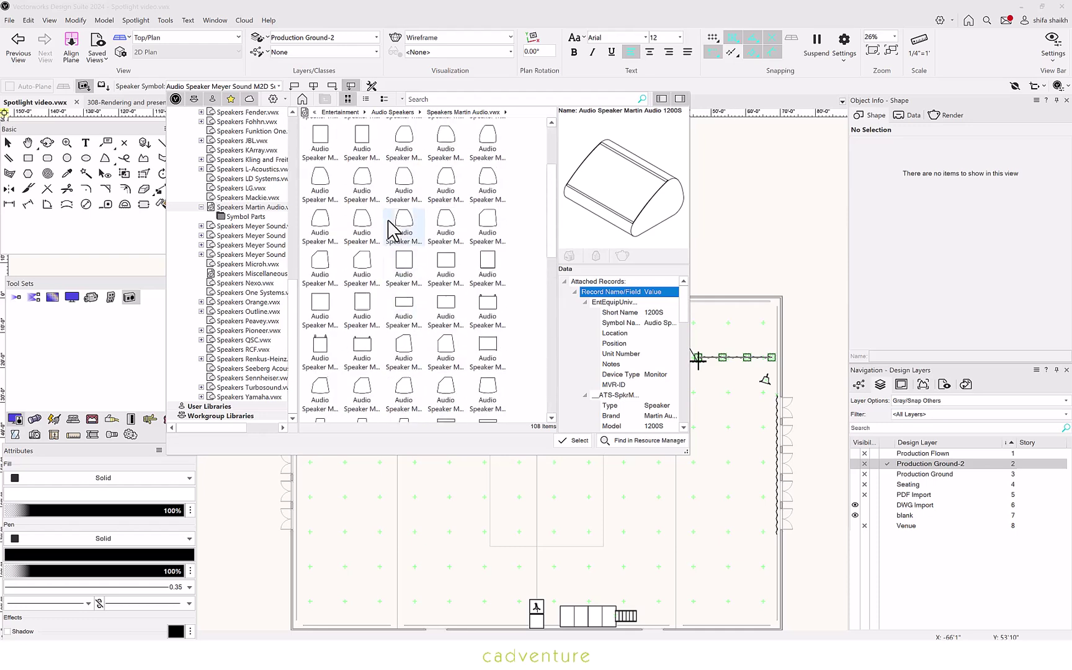
{"action": "scroll", "coordinate": [595, 347], "scroll_direction": "down", "scroll_amount": 5}
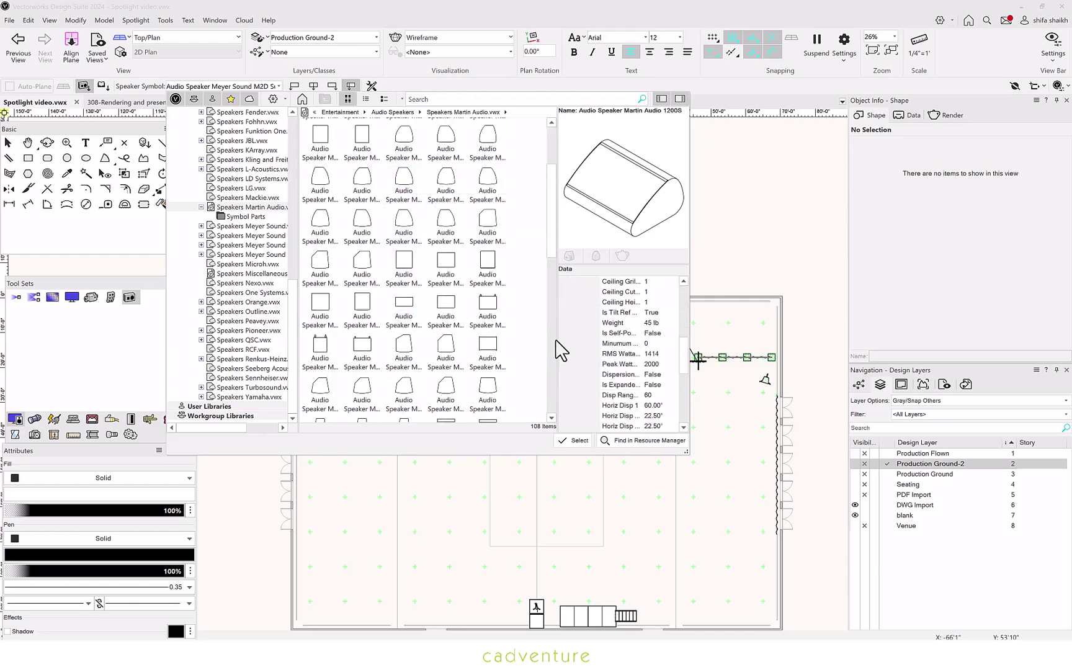
{"action": "left_click_drag", "start_coordinate": [560, 351], "coordinate": [503, 343]}
{"action": "scroll", "coordinate": [628, 372], "scroll_direction": "down", "scroll_amount": 6}
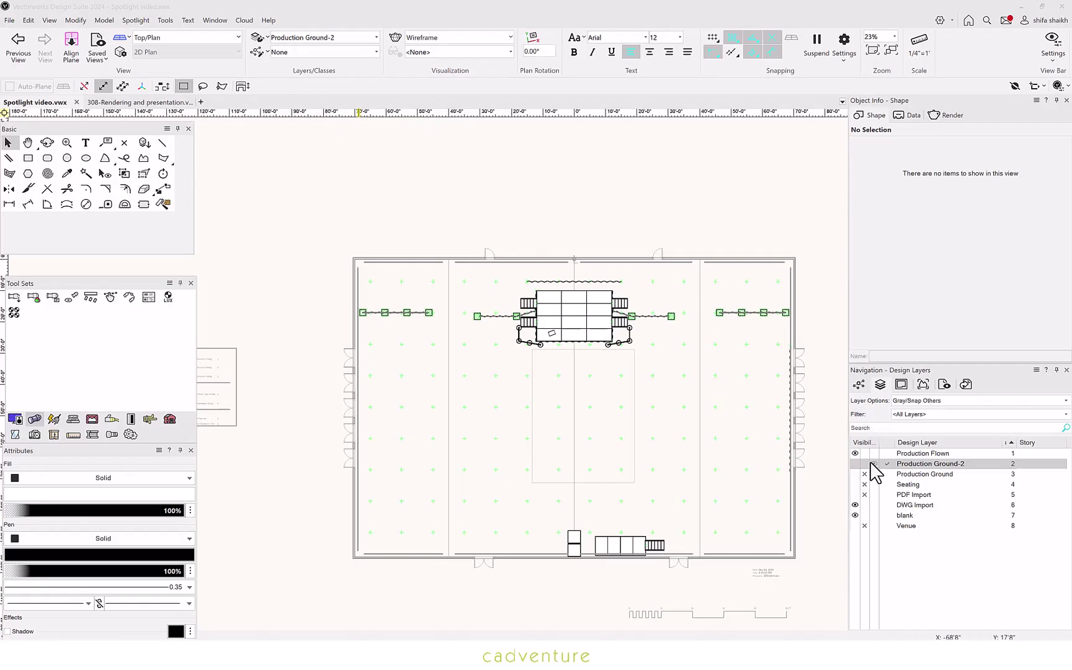
Make Production Flown the active layer and select the Truss tool in straight-truss mode.
{"action": "left_click", "coordinate": [888, 454]}
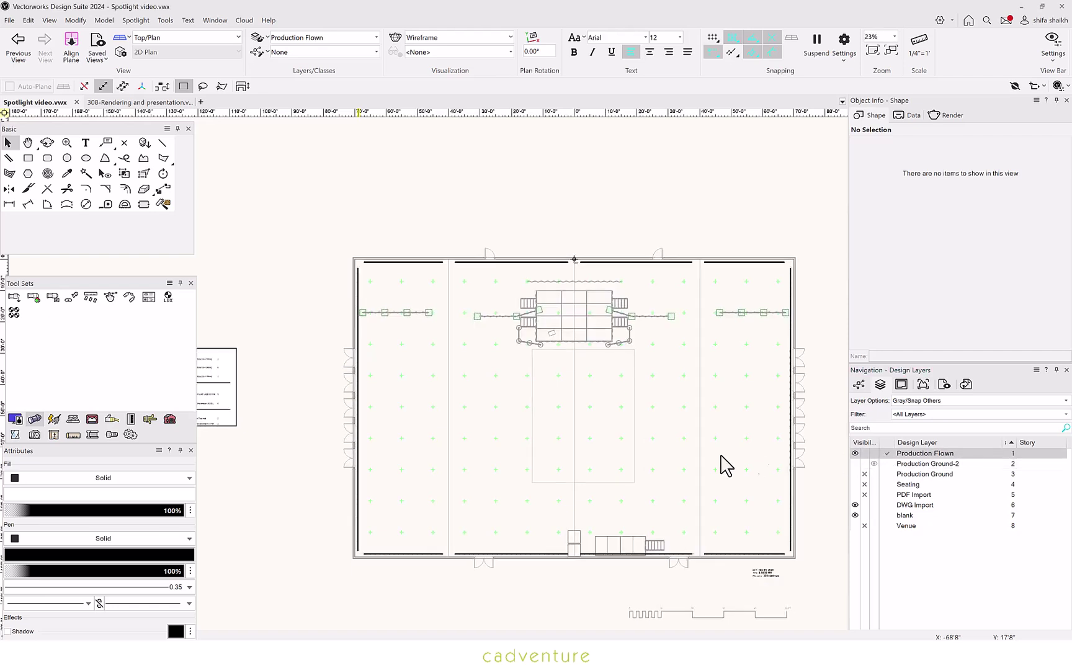
{"action": "left_click", "coordinate": [75, 422]}
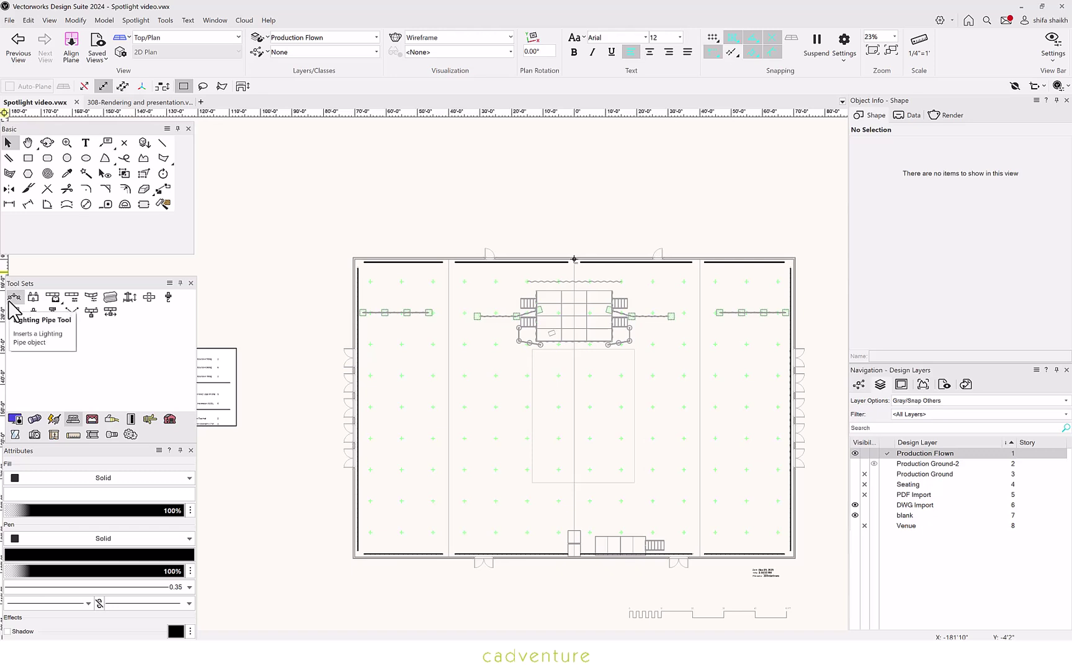
{"action": "left_click", "coordinate": [52, 297]}
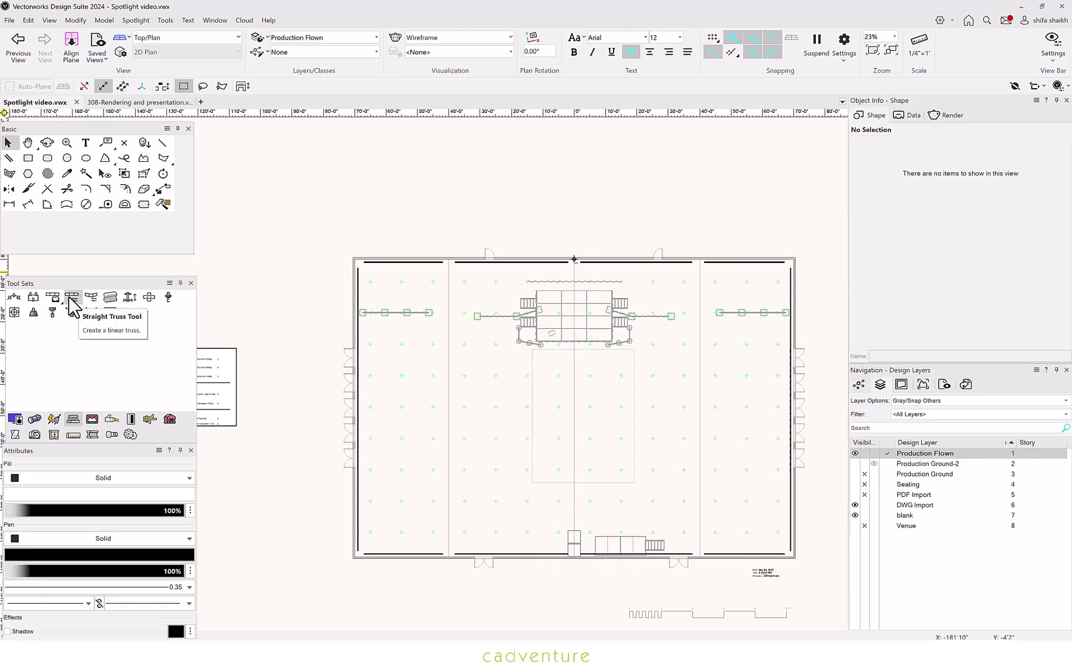
{"action": "left_click", "coordinate": [73, 301]}
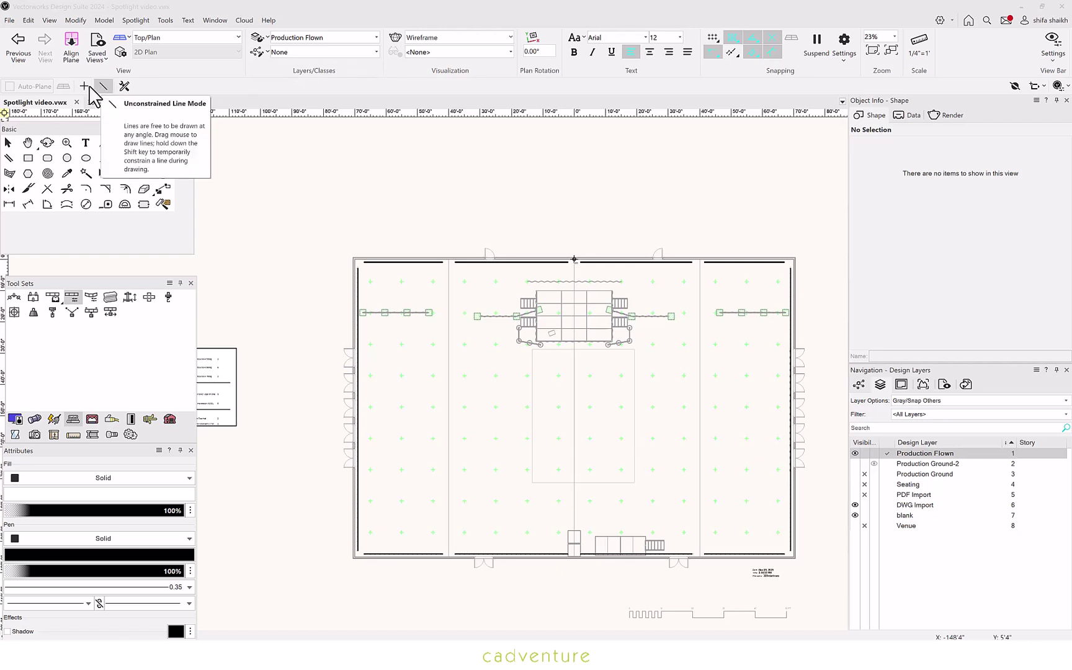
Start inserting trusses with the Truss tool and pick a truss symbol from its list.
{"action": "left_click", "coordinate": [54, 297]}
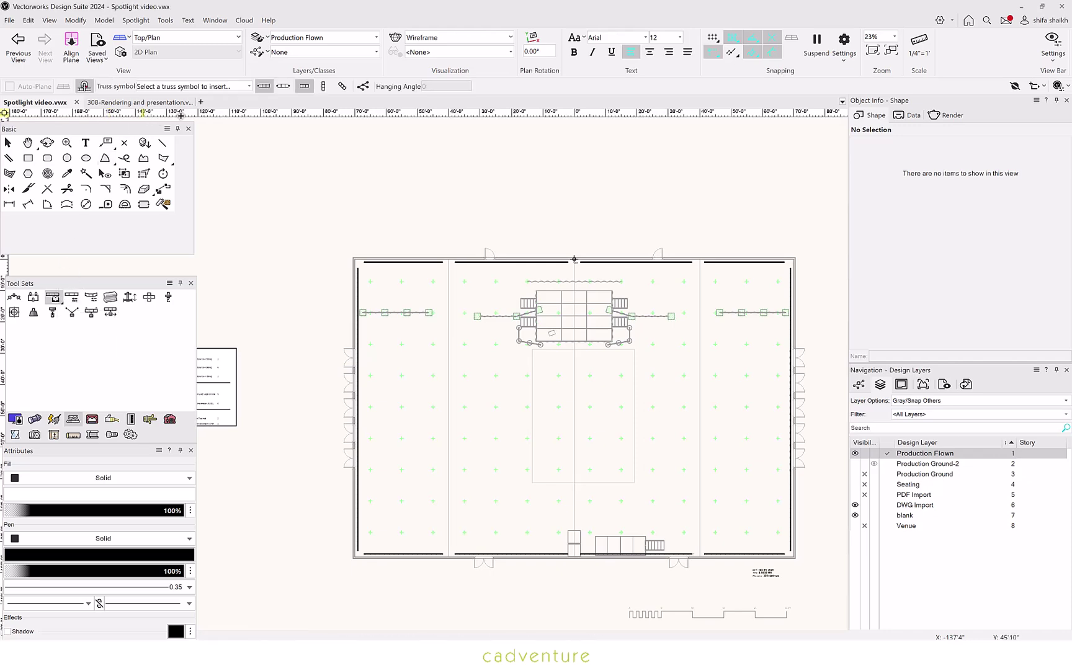
{"action": "left_click", "coordinate": [231, 86]}
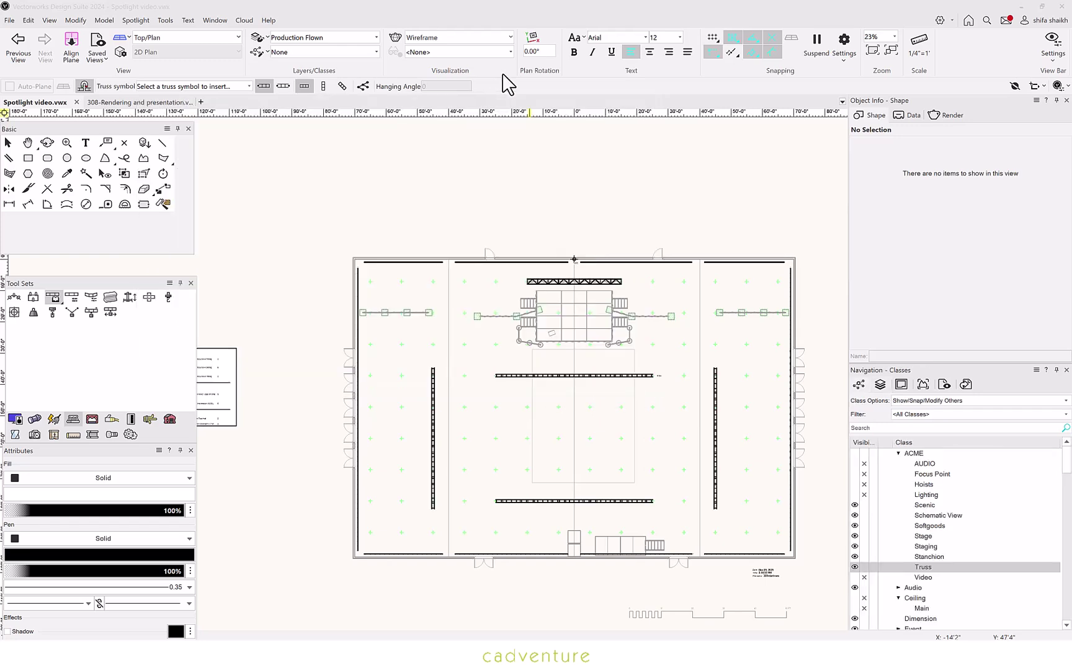
{"action": "scroll", "coordinate": [541, 286], "scroll_direction": "up", "scroll_amount": 5}
Select the truss above the stage, then slide one right-side truss segment along its run.
{"action": "key", "text": "x"}
{"action": "left_click", "coordinate": [546, 292]}
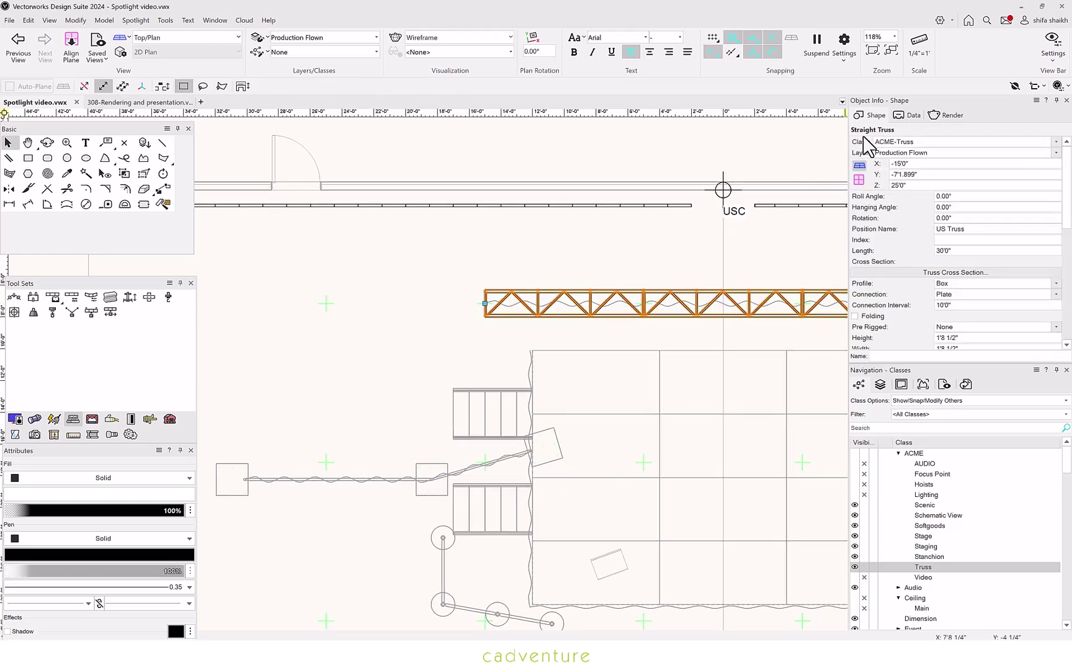
{"action": "scroll", "coordinate": [434, 248], "scroll_direction": "down", "scroll_amount": 6}
{"action": "scroll", "coordinate": [614, 383], "scroll_direction": "up", "scroll_amount": 4}
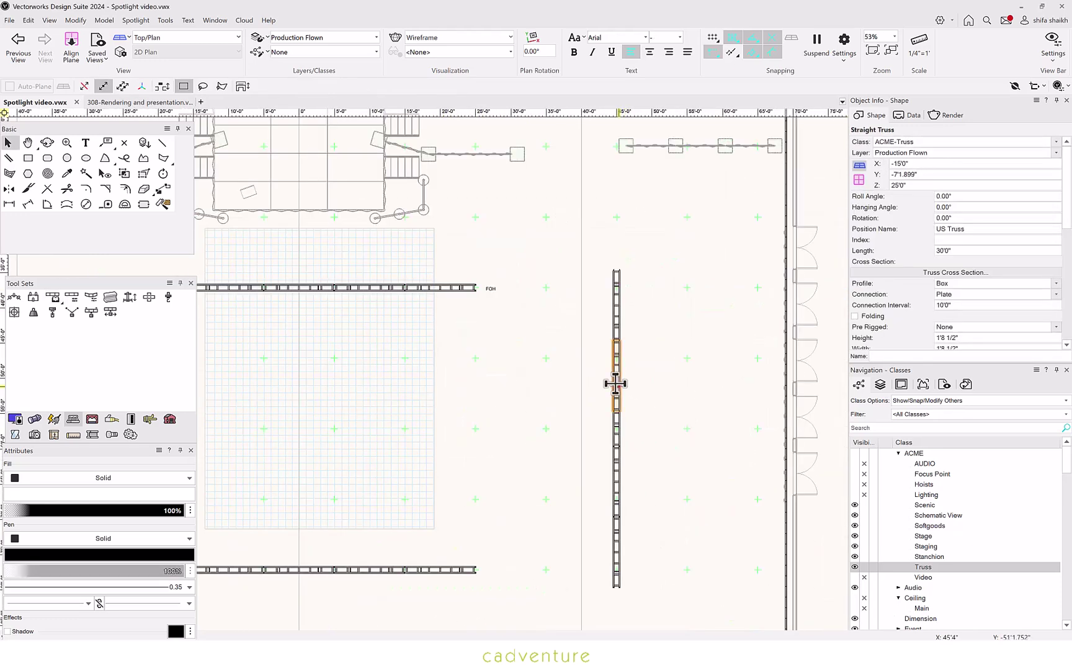
{"action": "left_click", "coordinate": [615, 383]}
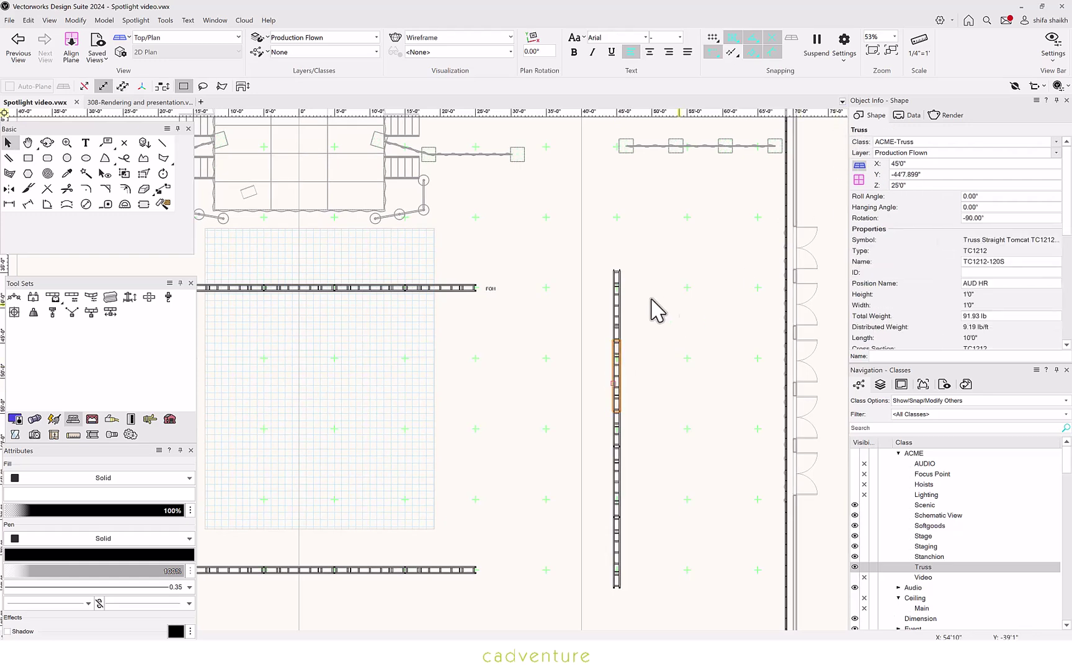
{"action": "left_click_drag", "start_coordinate": [616, 347], "coordinate": [651, 514]}
{"action": "scroll", "coordinate": [655, 511], "scroll_direction": "down", "scroll_amount": 4}
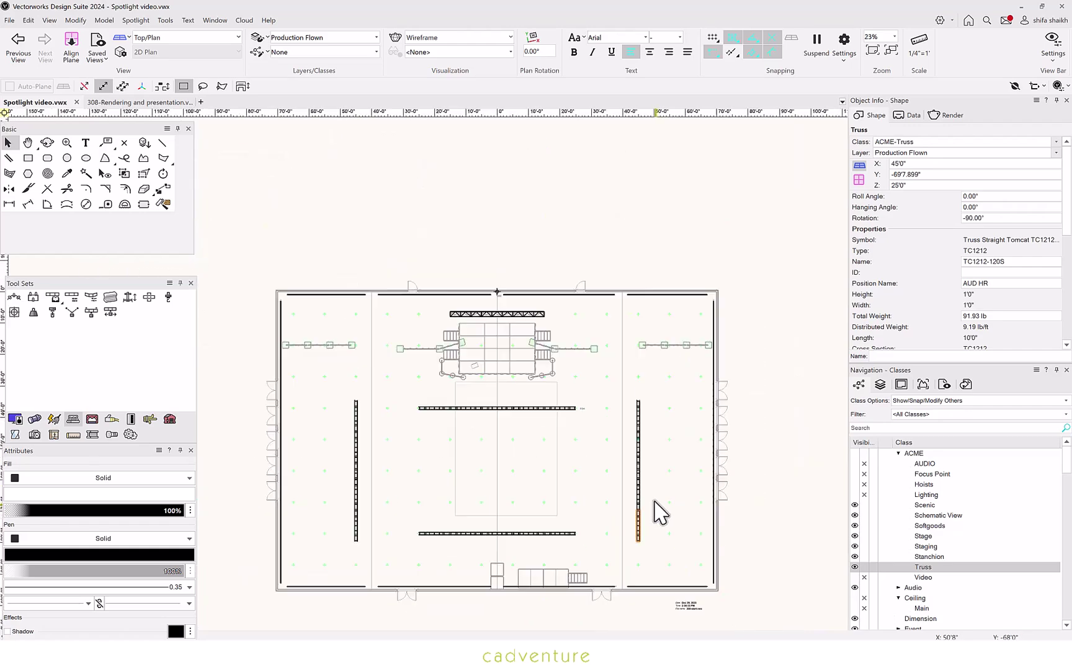
{"action": "left_click", "coordinate": [561, 478]}
{"action": "scroll", "coordinate": [456, 459], "scroll_direction": "up", "scroll_amount": 2}
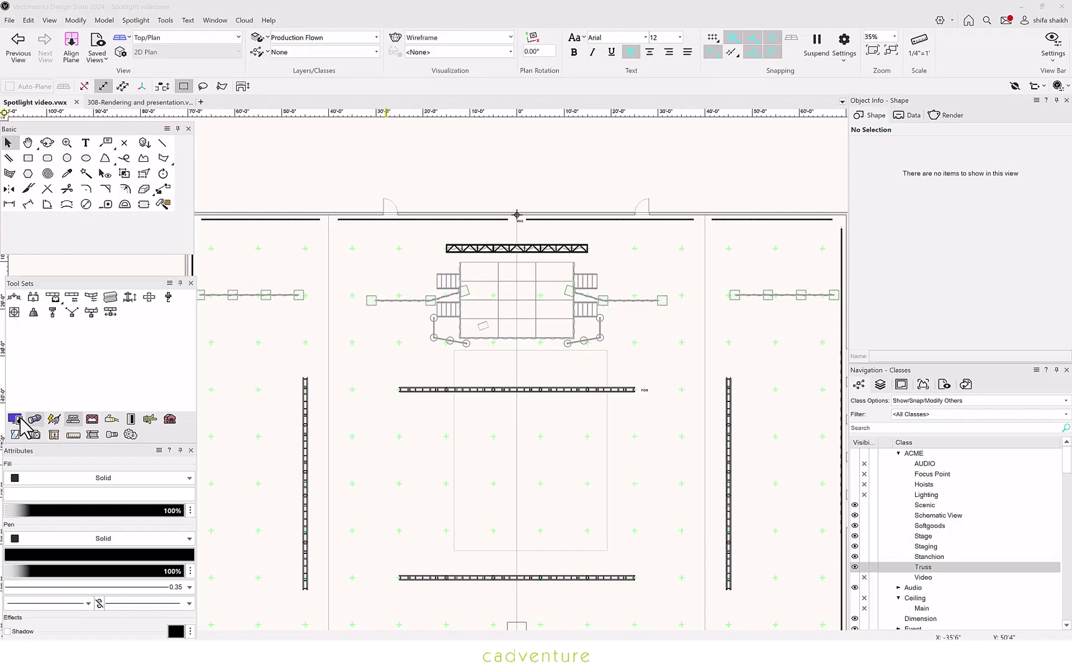
Start the lighting device insertion tool and open its fixture symbol list.
{"action": "left_click", "coordinate": [35, 419]}
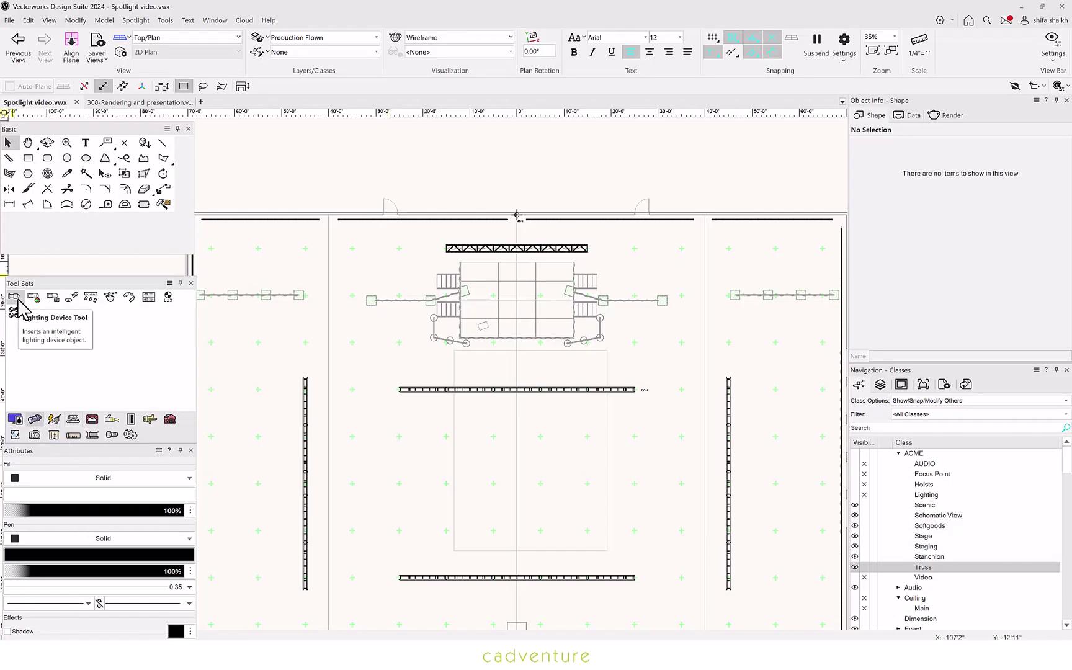
{"action": "left_click", "coordinate": [15, 299]}
{"action": "left_click", "coordinate": [251, 87]}
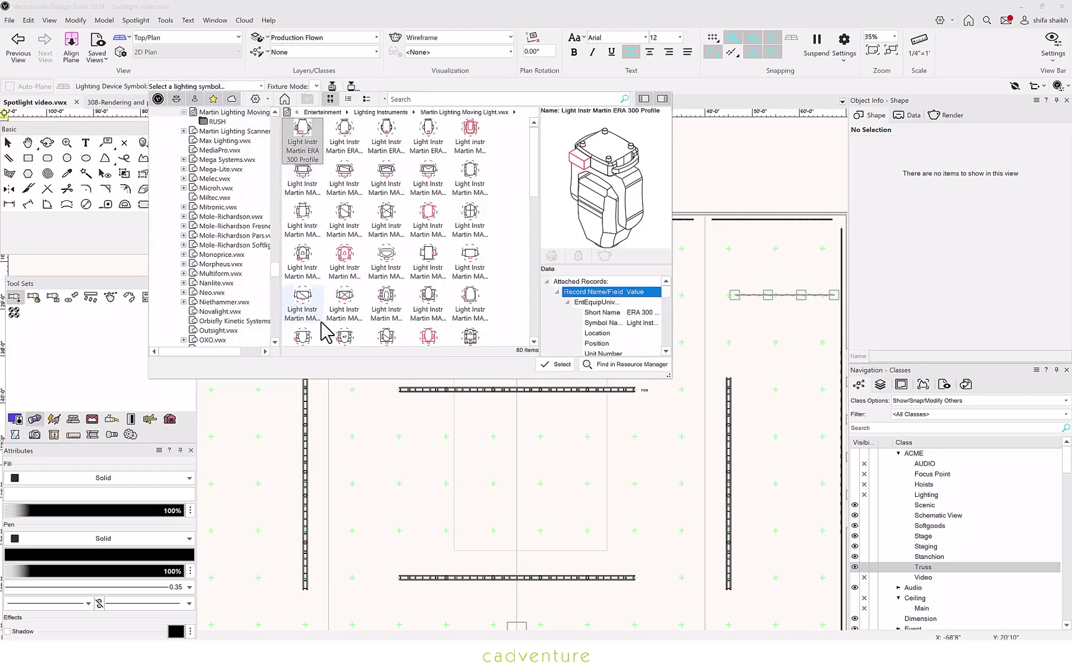
{"action": "scroll", "coordinate": [479, 301], "scroll_direction": "down", "scroll_amount": 5}
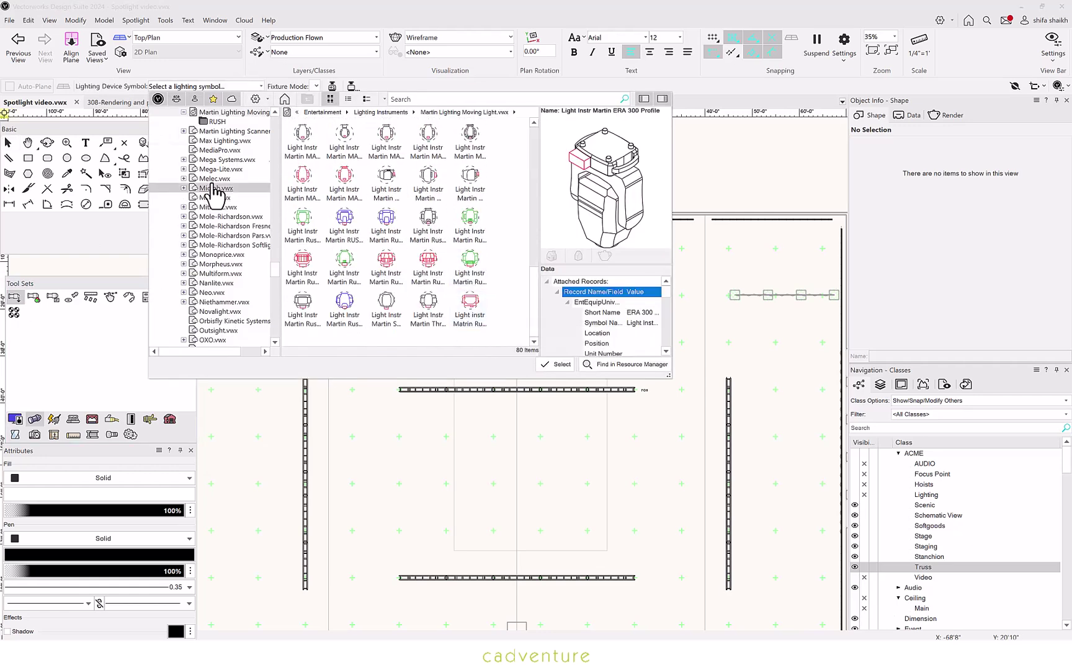
{"action": "scroll", "coordinate": [211, 188], "scroll_direction": "up", "scroll_amount": 15}
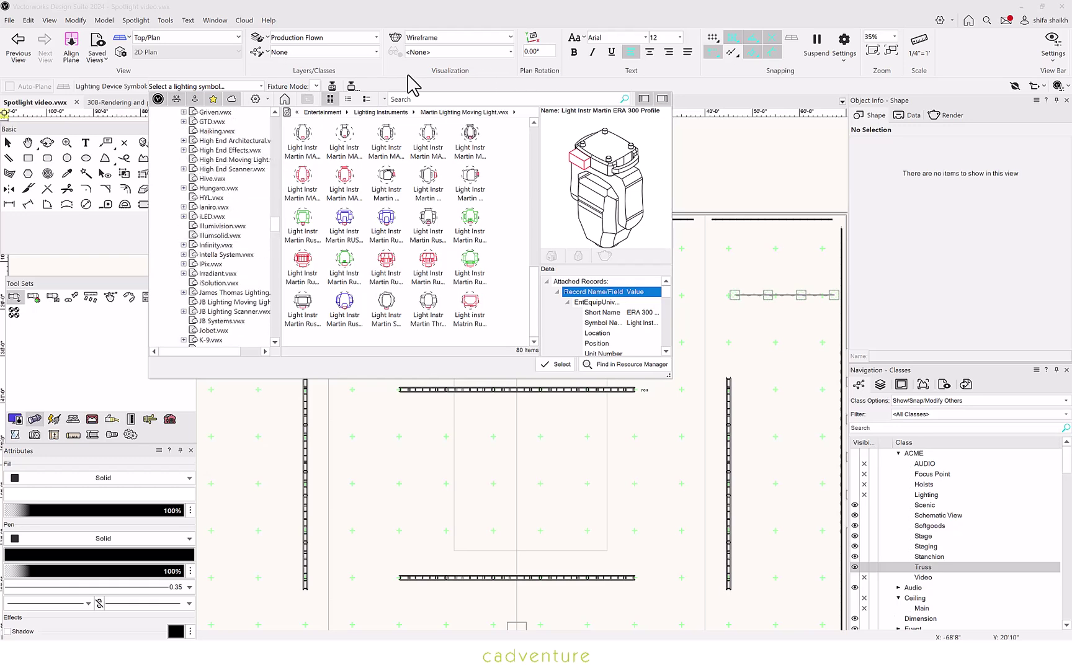
Search the lighting fixture symbols, then switch to the rigging and hoist tool set.
{"action": "left_click", "coordinate": [414, 98]}
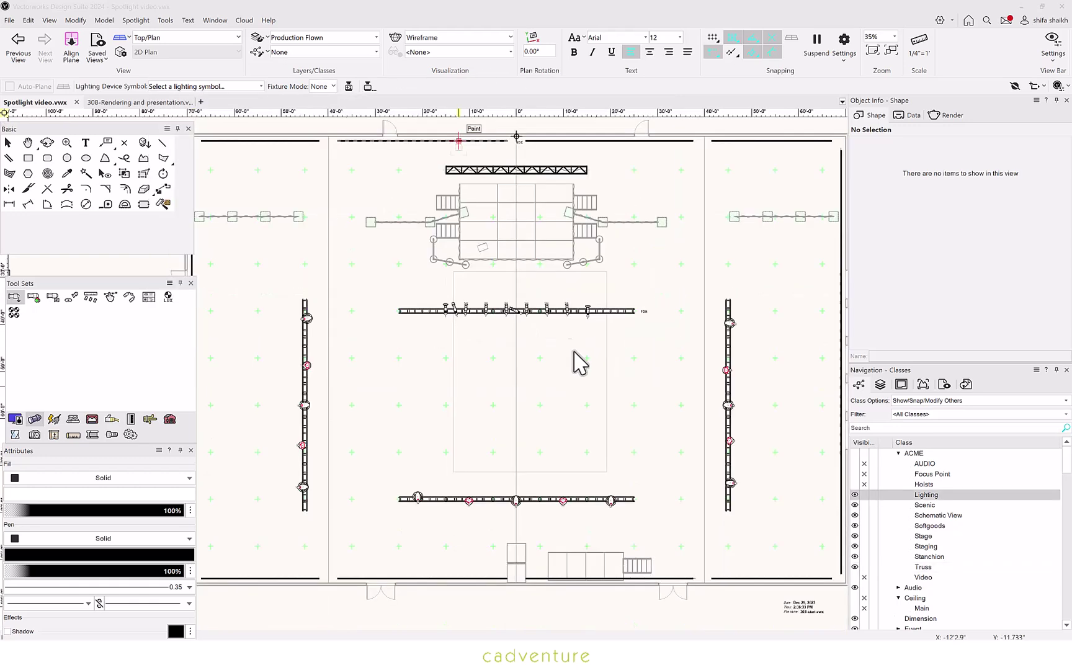
{"action": "scroll", "coordinate": [723, 351], "scroll_direction": "up", "scroll_amount": 5}
{"action": "scroll", "coordinate": [711, 288], "scroll_direction": "down", "scroll_amount": 5}
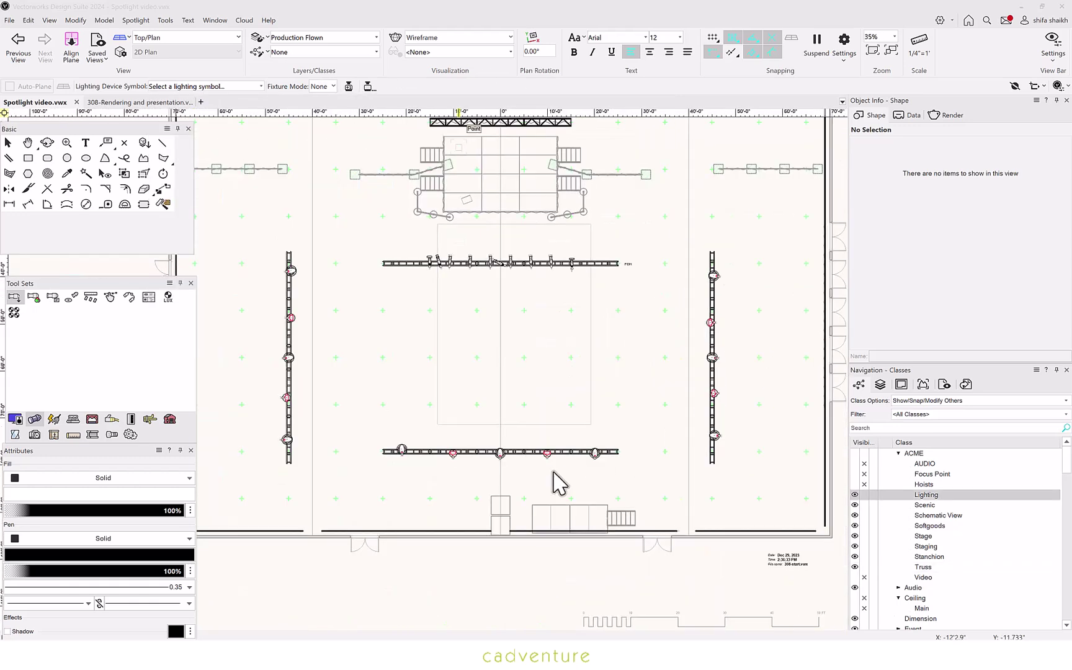
{"action": "scroll", "coordinate": [557, 479], "scroll_direction": "up", "scroll_amount": 2}
{"action": "scroll", "coordinate": [606, 483], "scroll_direction": "down", "scroll_amount": 5}
{"action": "scroll", "coordinate": [407, 249], "scroll_direction": "up", "scroll_amount": 3}
{"action": "scroll", "coordinate": [376, 421], "scroll_direction": "down", "scroll_amount": 3}
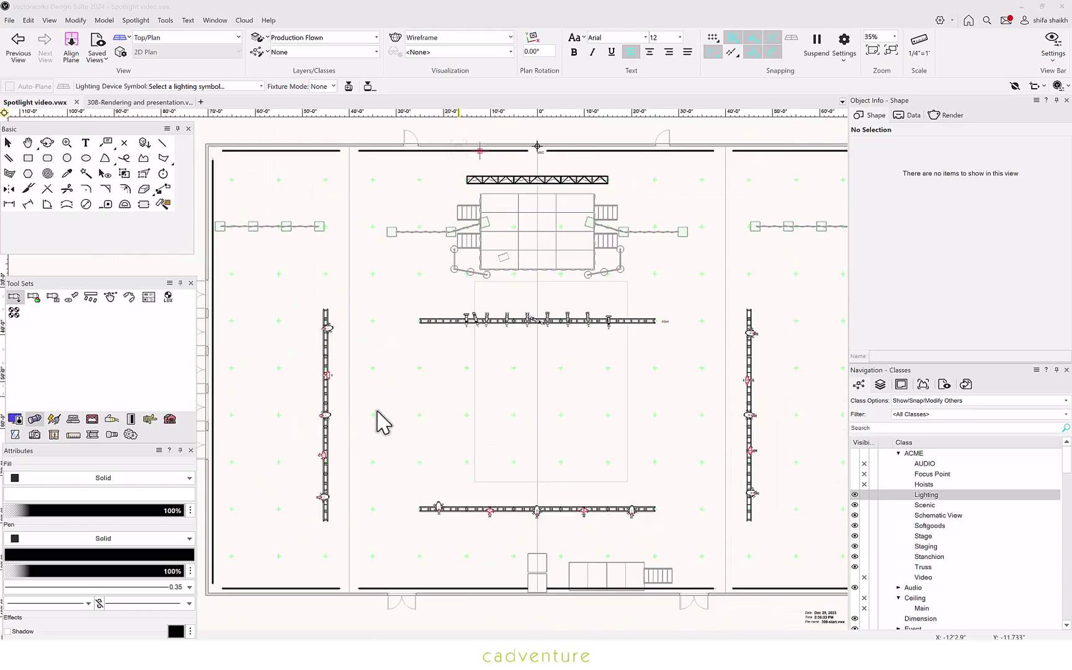
{"action": "left_click", "coordinate": [73, 418]}
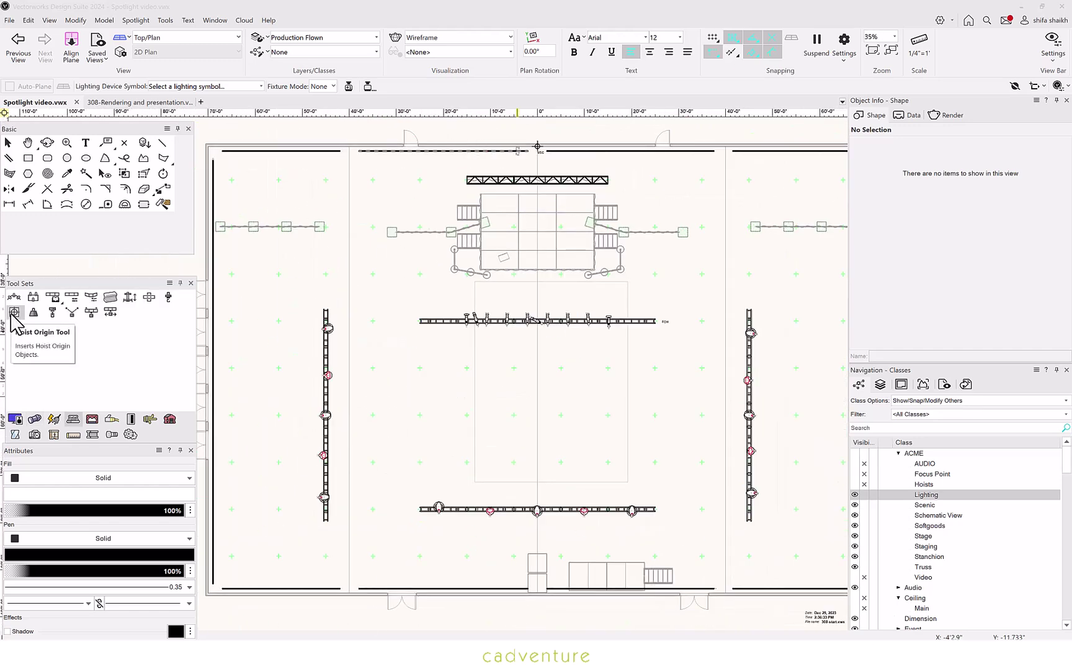
Start the Hoist Origin tool and search its symbol library for 'ho'.
{"action": "left_click", "coordinate": [15, 312]}
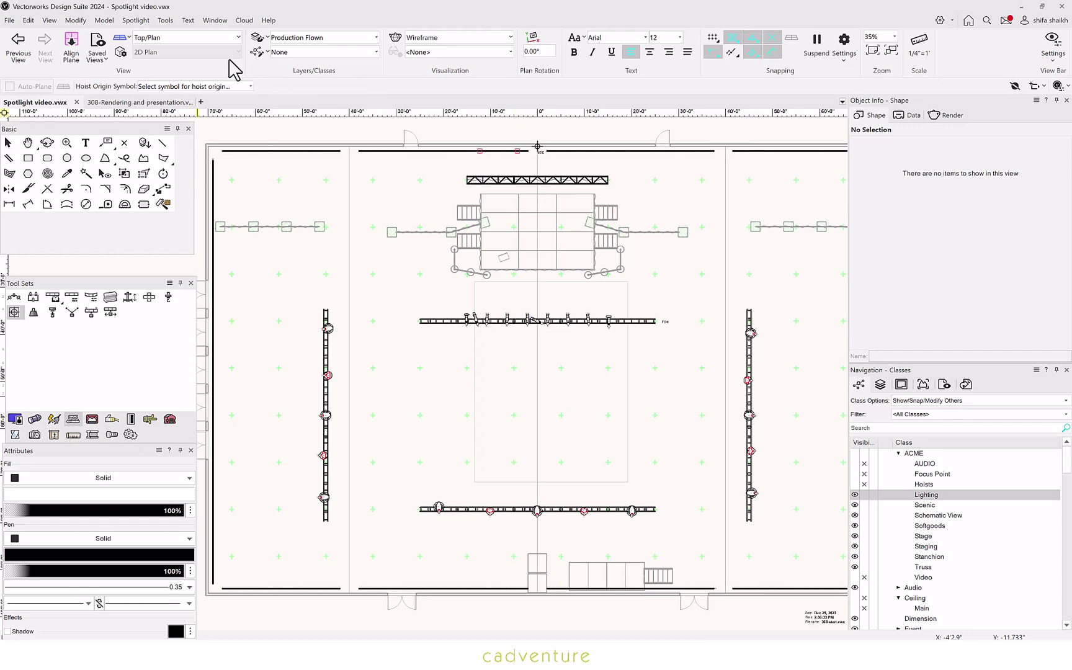
{"action": "left_click", "coordinate": [224, 89]}
{"action": "left_click", "coordinate": [429, 99]}
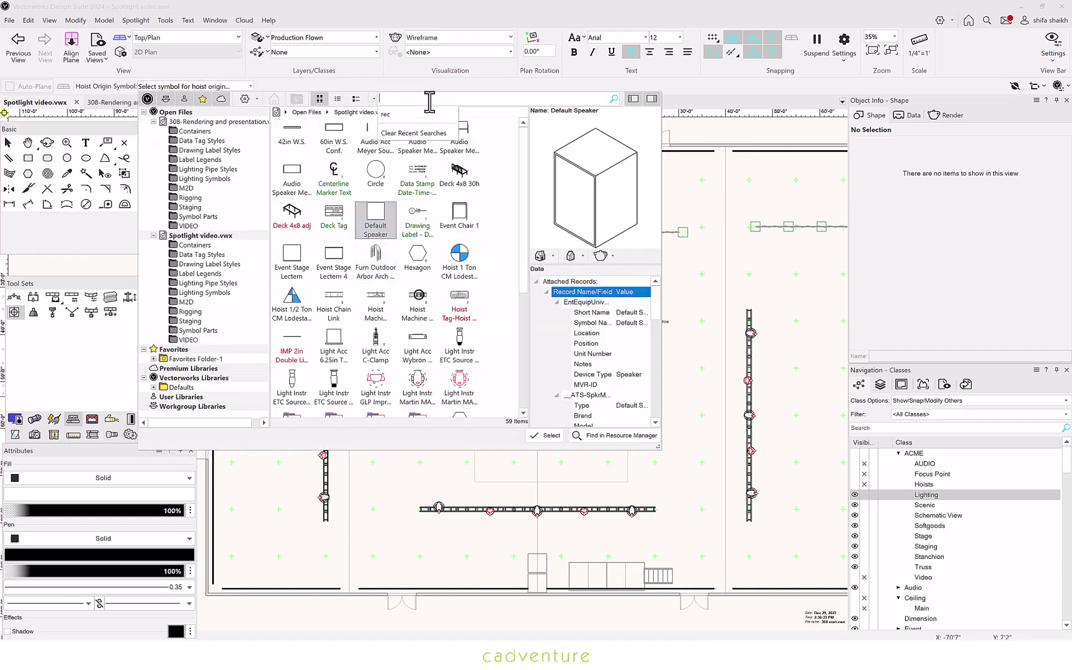
{"action": "type", "text": "ho"}
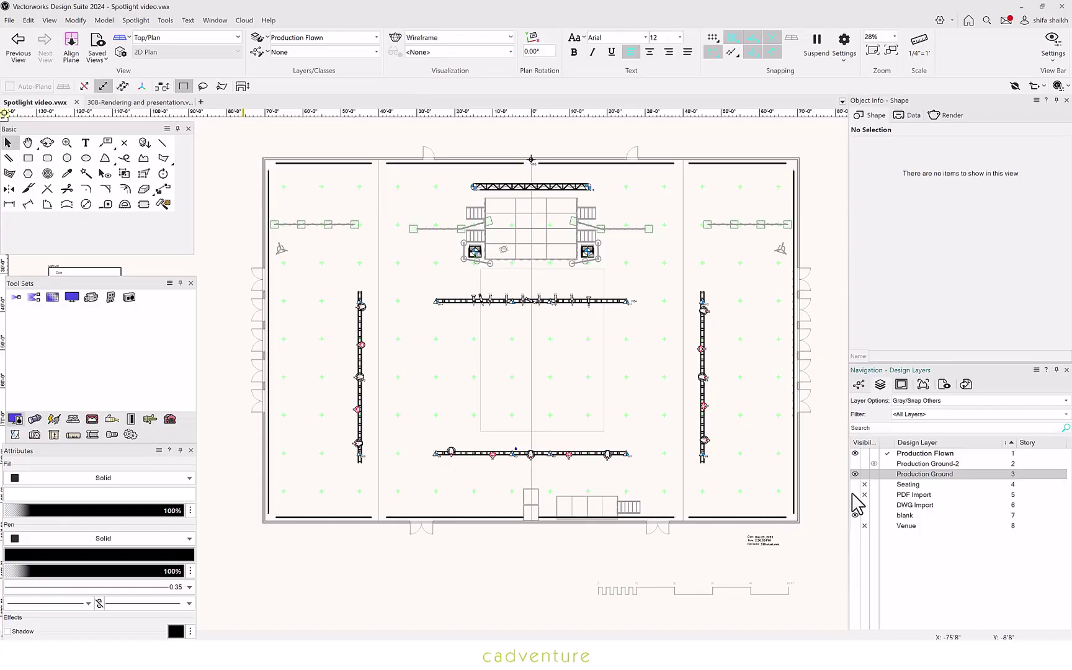
Show the Seating and DWG Import layers, set Show/Snap/Modify Others, and select the DWG.
{"action": "left_click", "coordinate": [855, 495]}
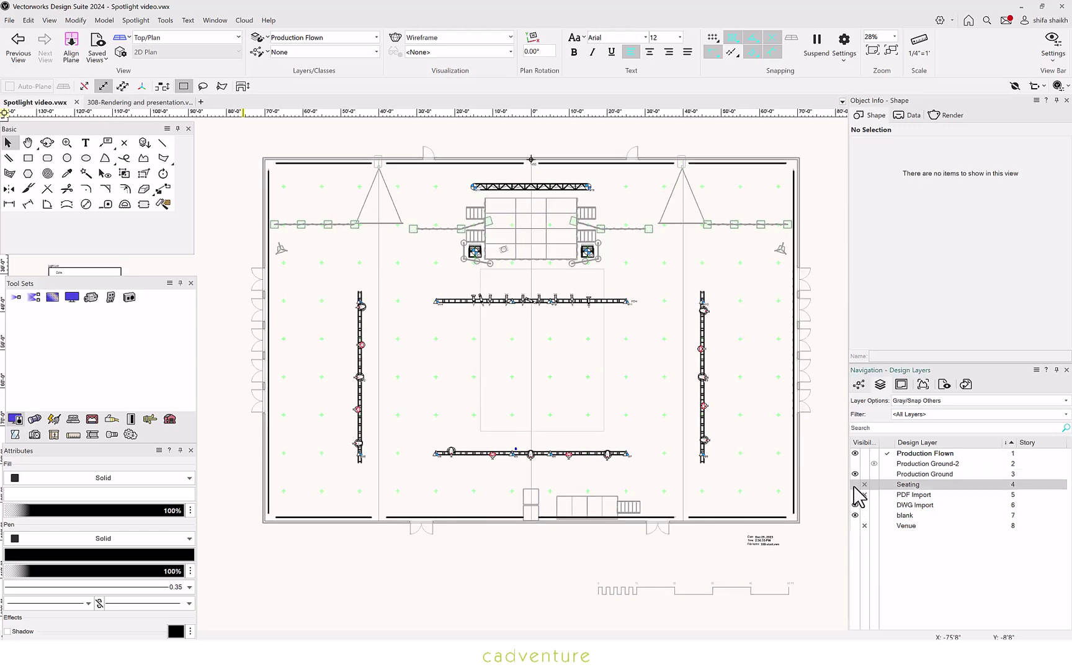
{"action": "left_click", "coordinate": [855, 504]}
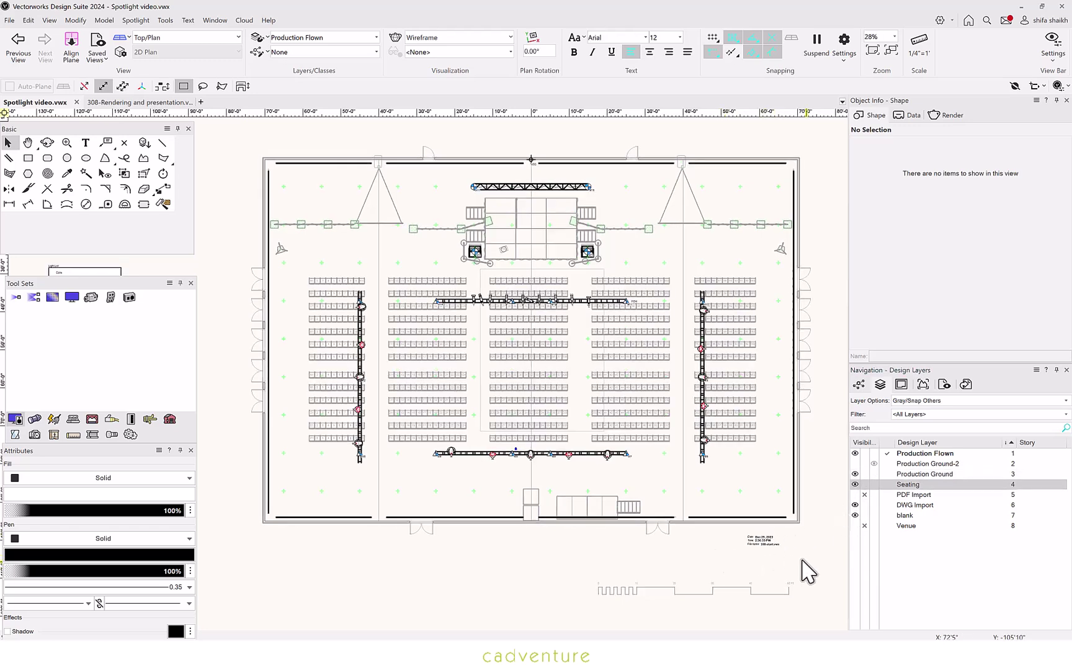
{"action": "right_click", "coordinate": [714, 559]}
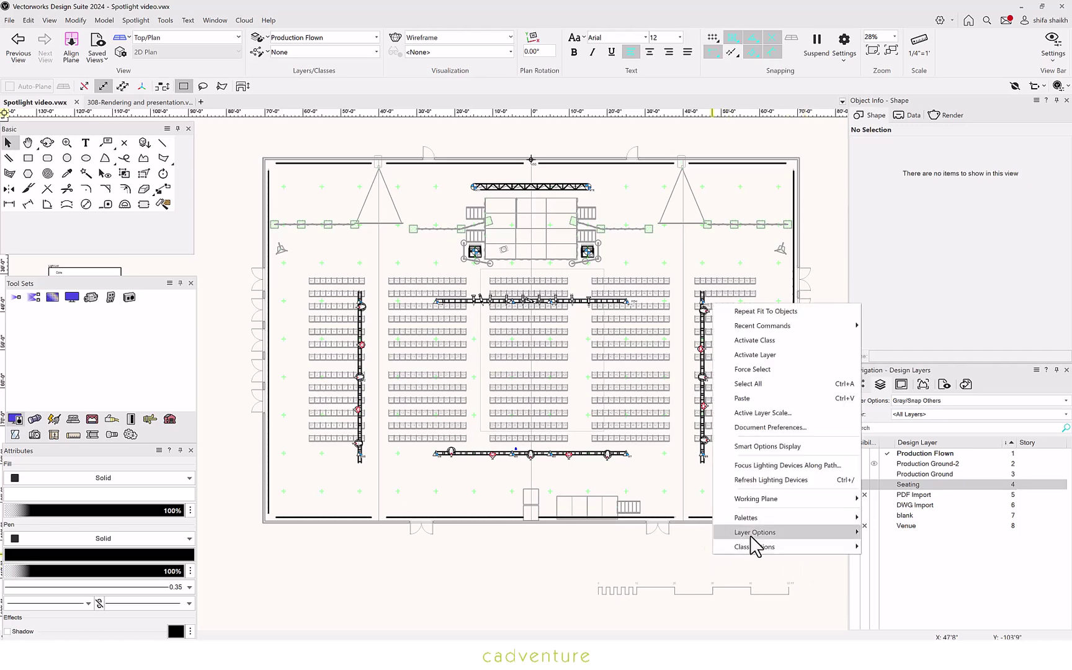
{"action": "mouse_move", "coordinate": [754, 533]}
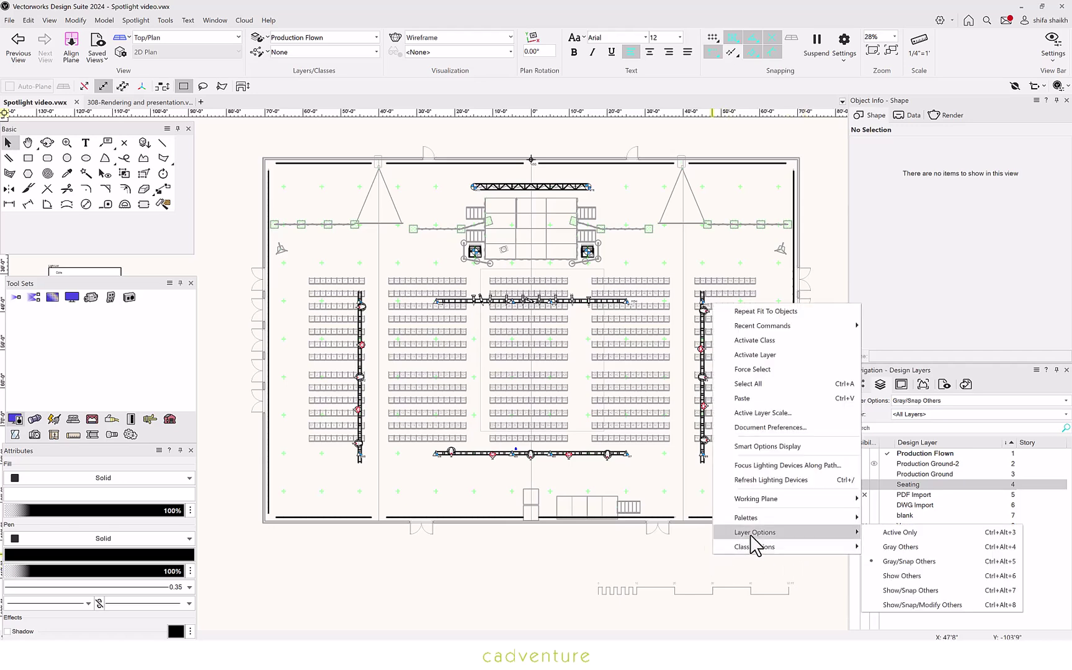
{"action": "left_click", "coordinate": [881, 604]}
{"action": "left_click", "coordinate": [754, 583]}
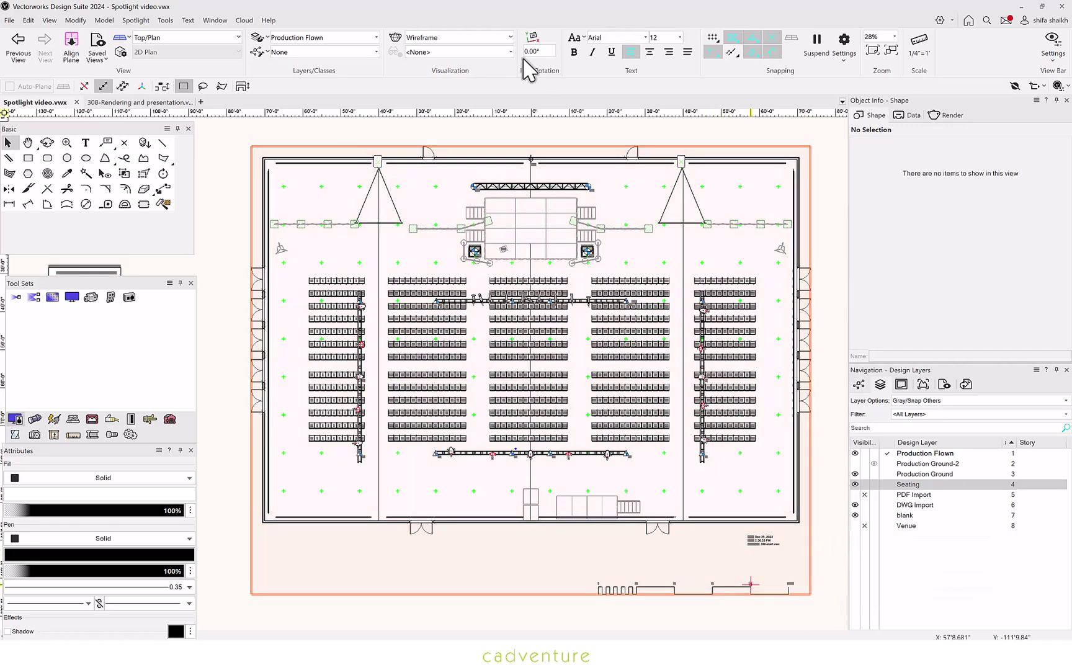
{"action": "left_click", "coordinate": [439, 38]}
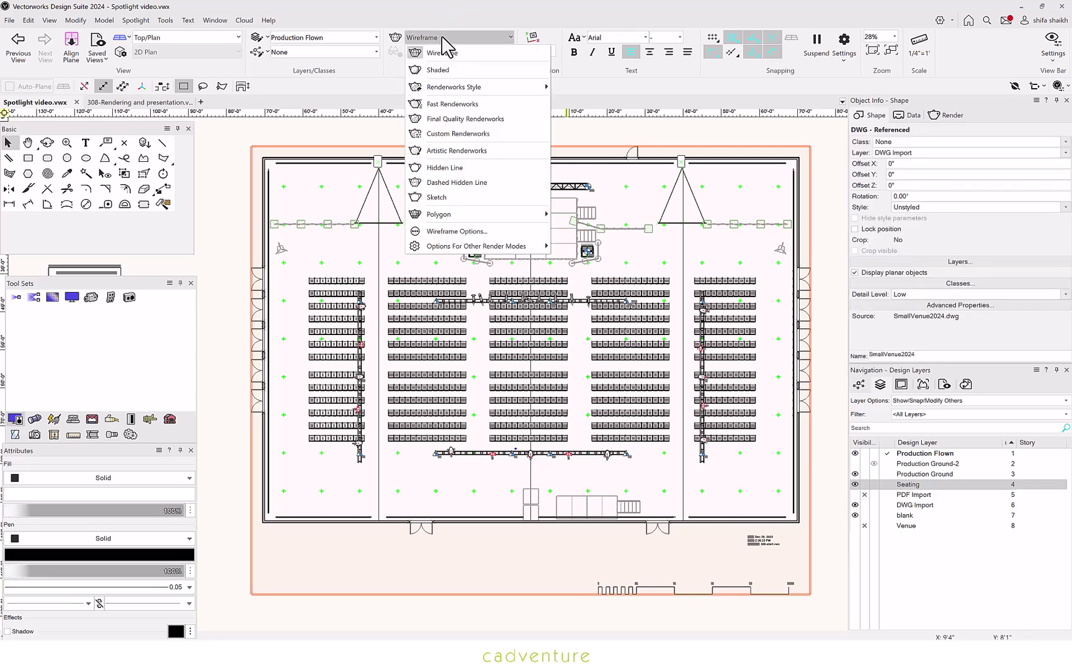
Render the venue in Shaded mode, hide the blank layer, and orbit into 3D with Flyover.
{"action": "left_click", "coordinate": [438, 70]}
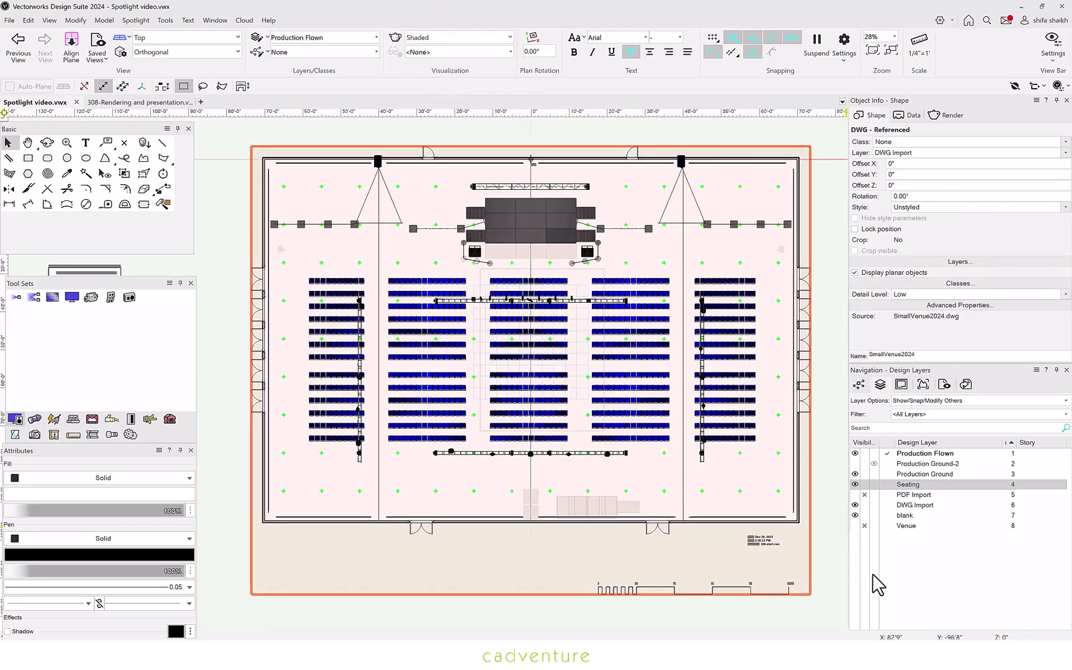
{"action": "left_click", "coordinate": [865, 516]}
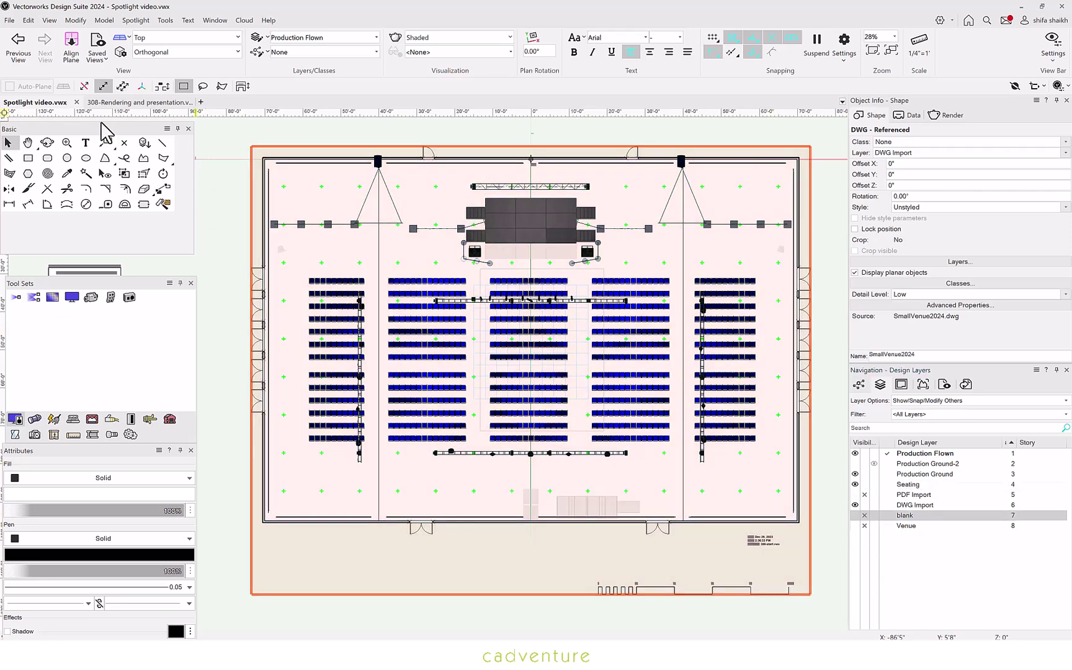
{"action": "left_click", "coordinate": [48, 142]}
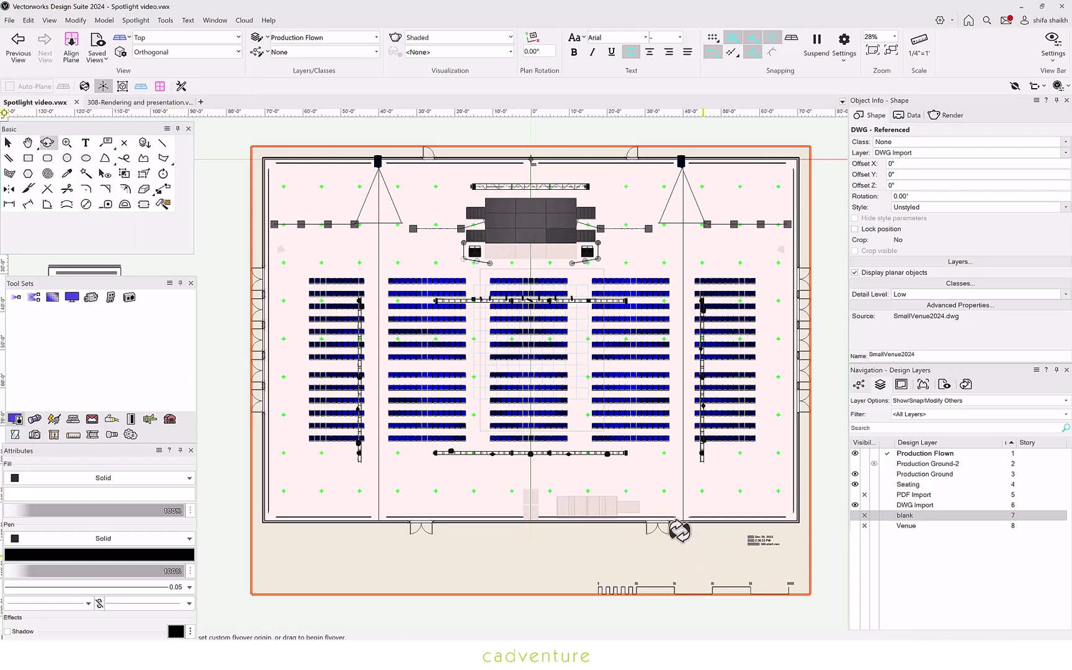
{"action": "left_click_drag", "start_coordinate": [679, 531], "coordinate": [663, 401]}
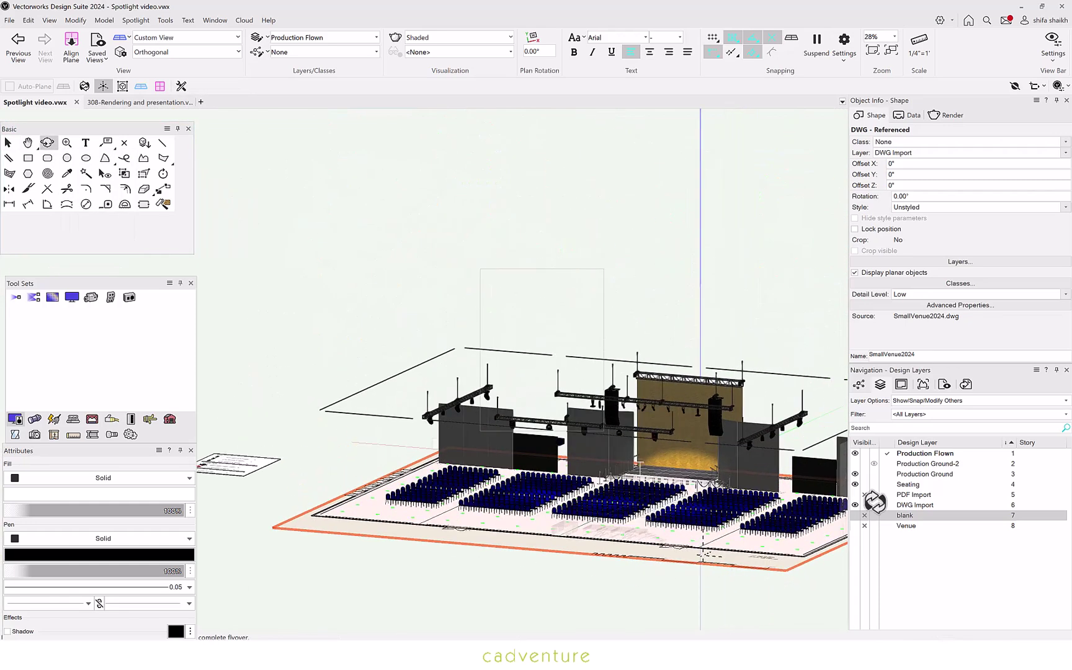
Make the Venue layer visible and look through saved views 2, 3, 4 and 1.
{"action": "left_click", "coordinate": [855, 525]}
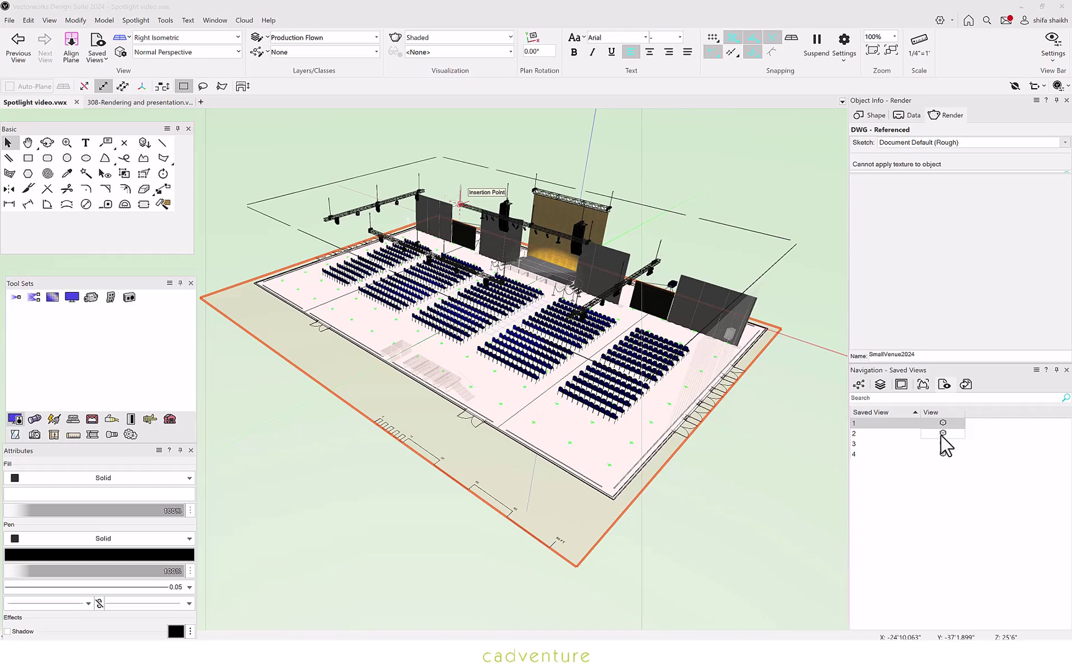
{"action": "left_click", "coordinate": [941, 434]}
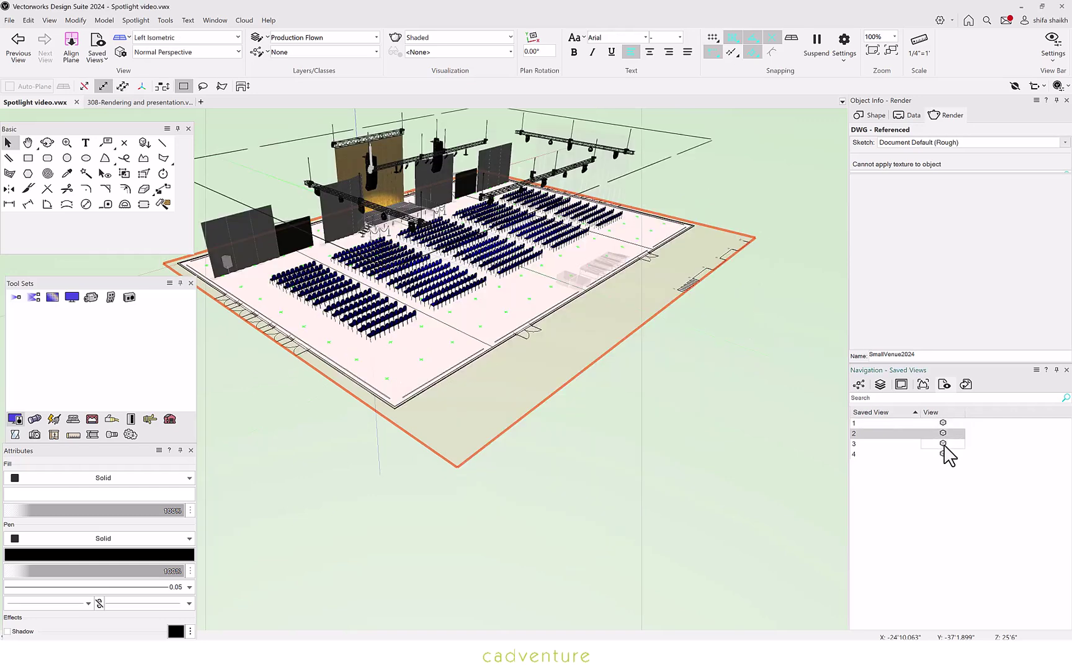
{"action": "left_click", "coordinate": [943, 443]}
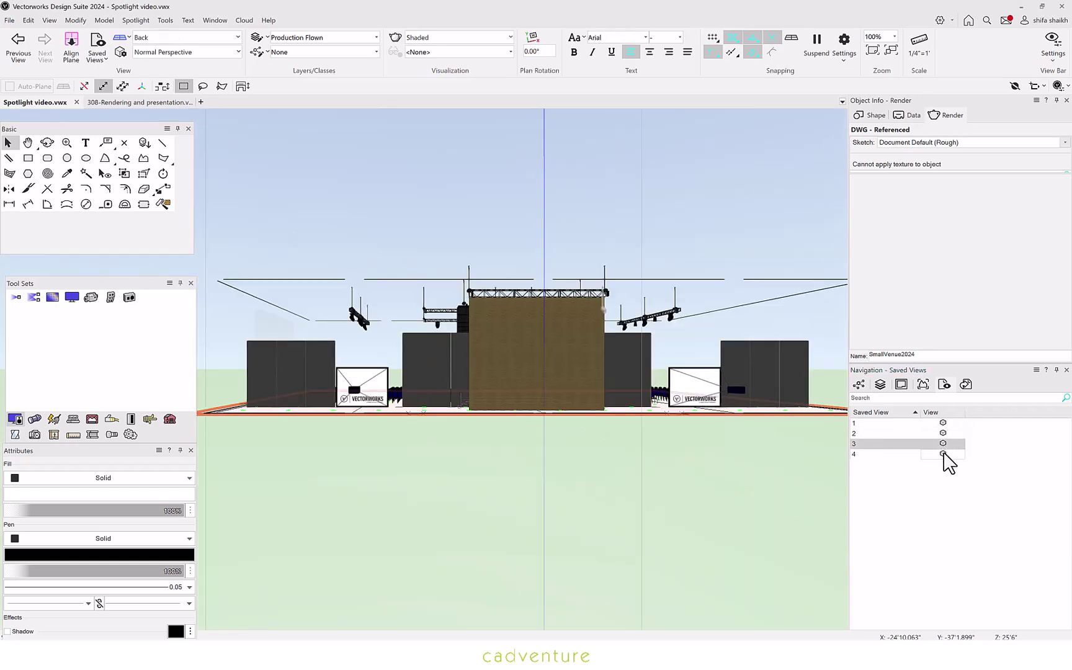
{"action": "left_click", "coordinate": [943, 454]}
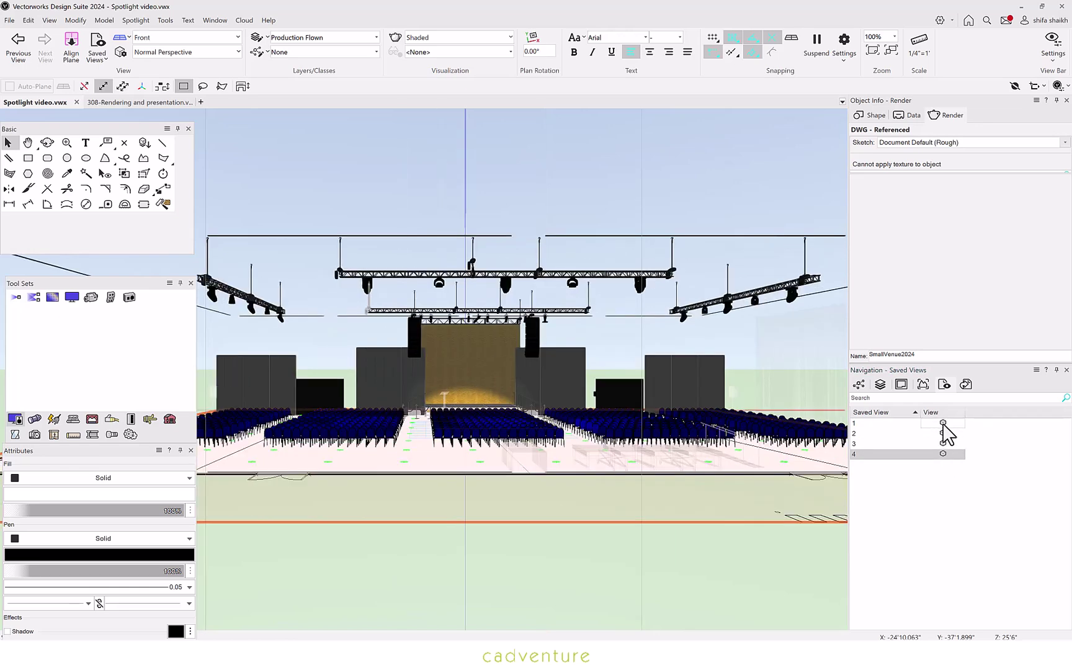
{"action": "left_click", "coordinate": [943, 424]}
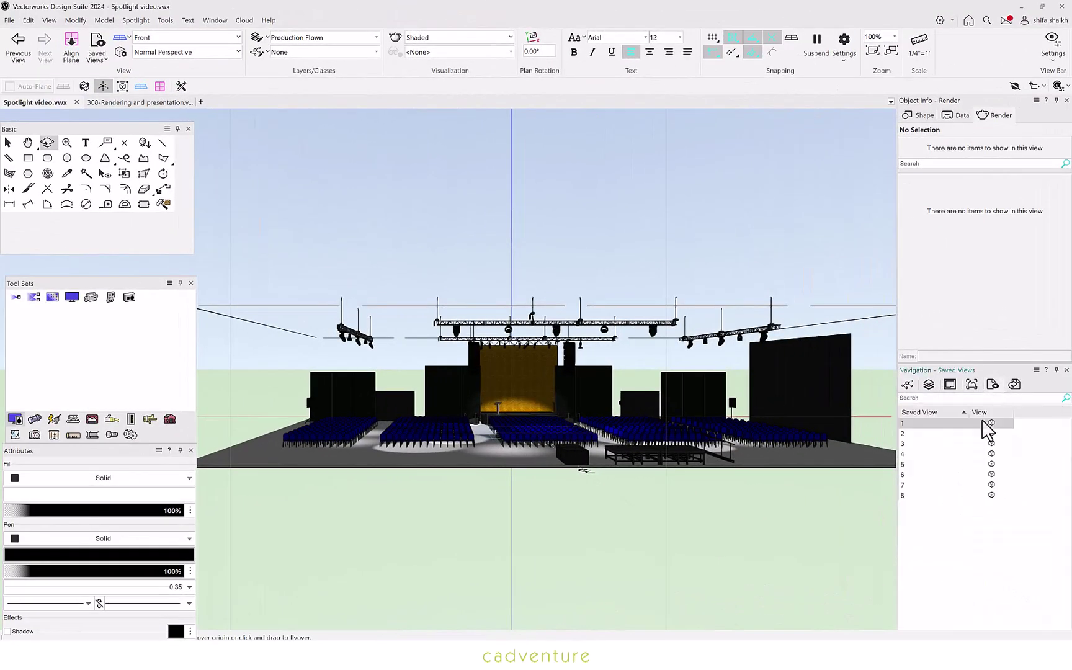
Step through saved views 8, 7, 6 and 5, ending on the overhead isometric view.
{"action": "left_click", "coordinate": [991, 495]}
{"action": "left_click", "coordinate": [991, 485]}
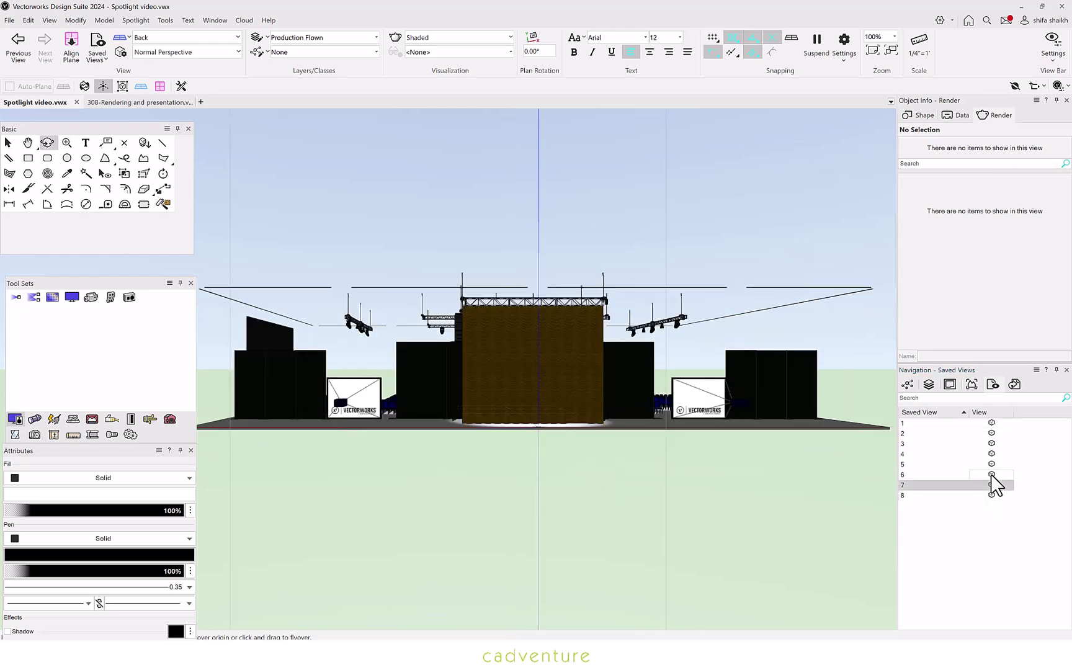
{"action": "left_click", "coordinate": [991, 475]}
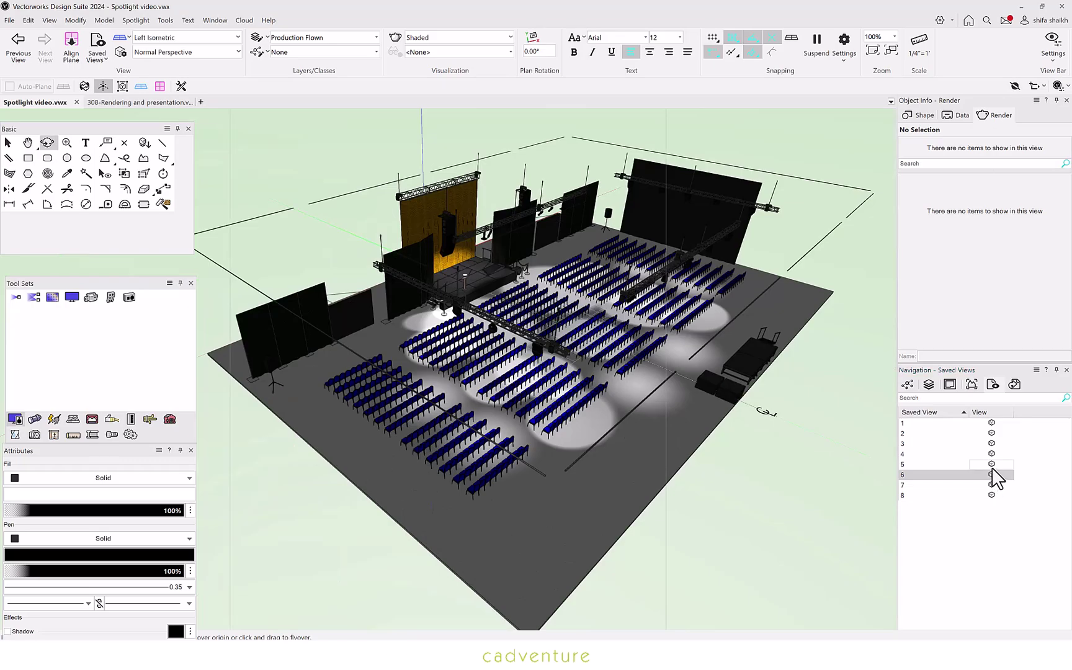
{"action": "left_click", "coordinate": [992, 464]}
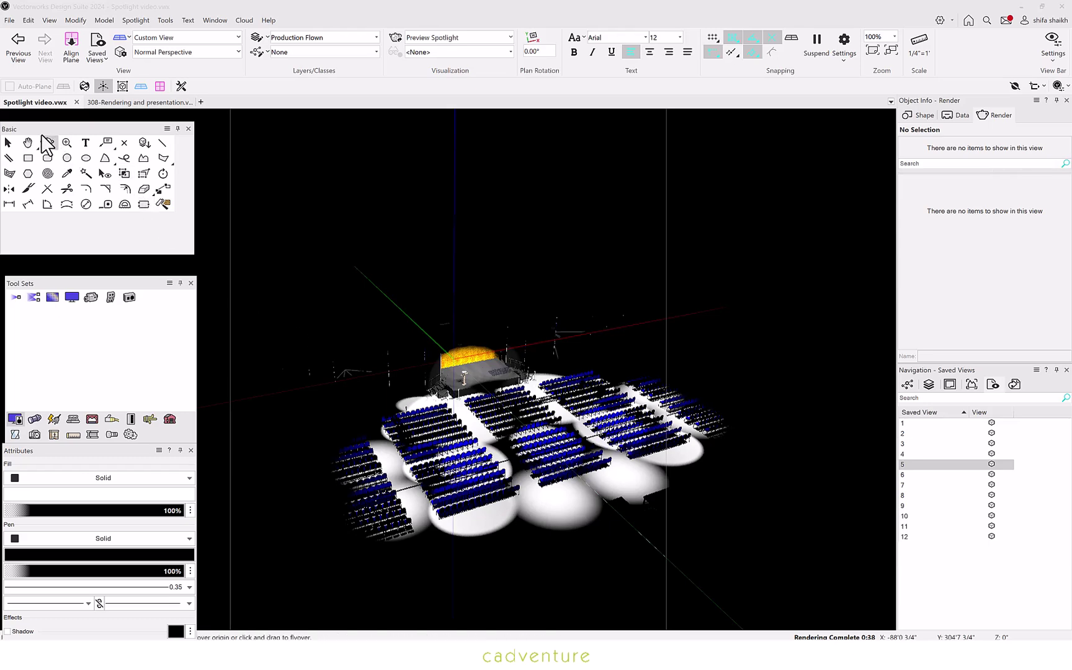
Fly down to an eye-level view over the seating, then turn toward the side wall trusses.
{"action": "left_click_drag", "start_coordinate": [565, 512], "coordinate": [648, 453]}
{"action": "left_click_drag", "start_coordinate": [512, 563], "coordinate": [567, 568]}
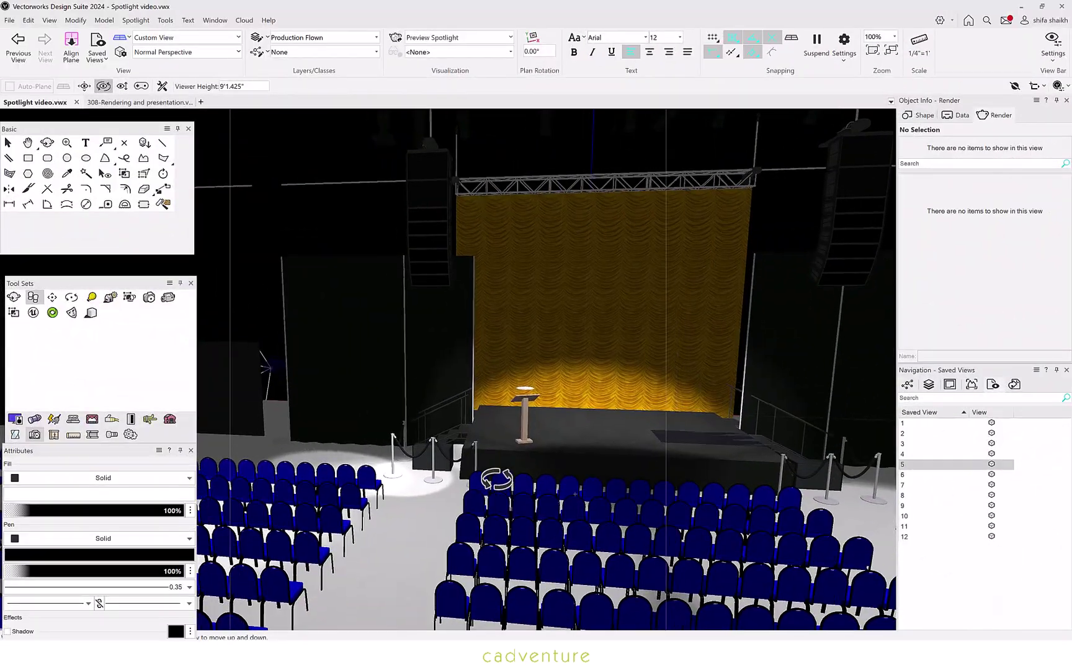
{"action": "left_click_drag", "start_coordinate": [496, 478], "coordinate": [397, 500]}
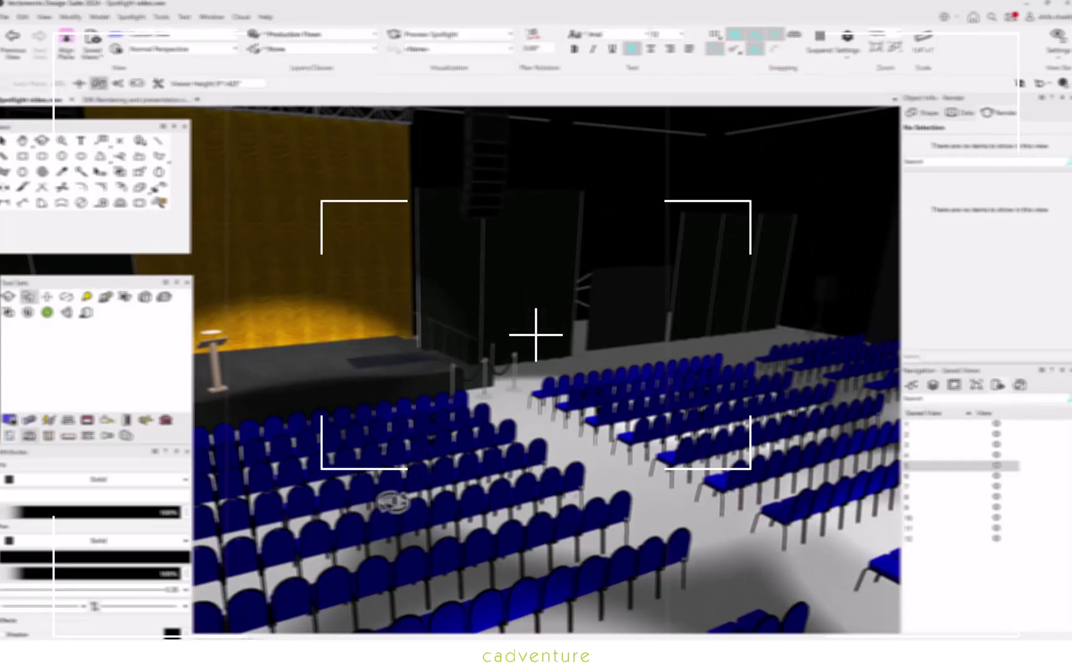